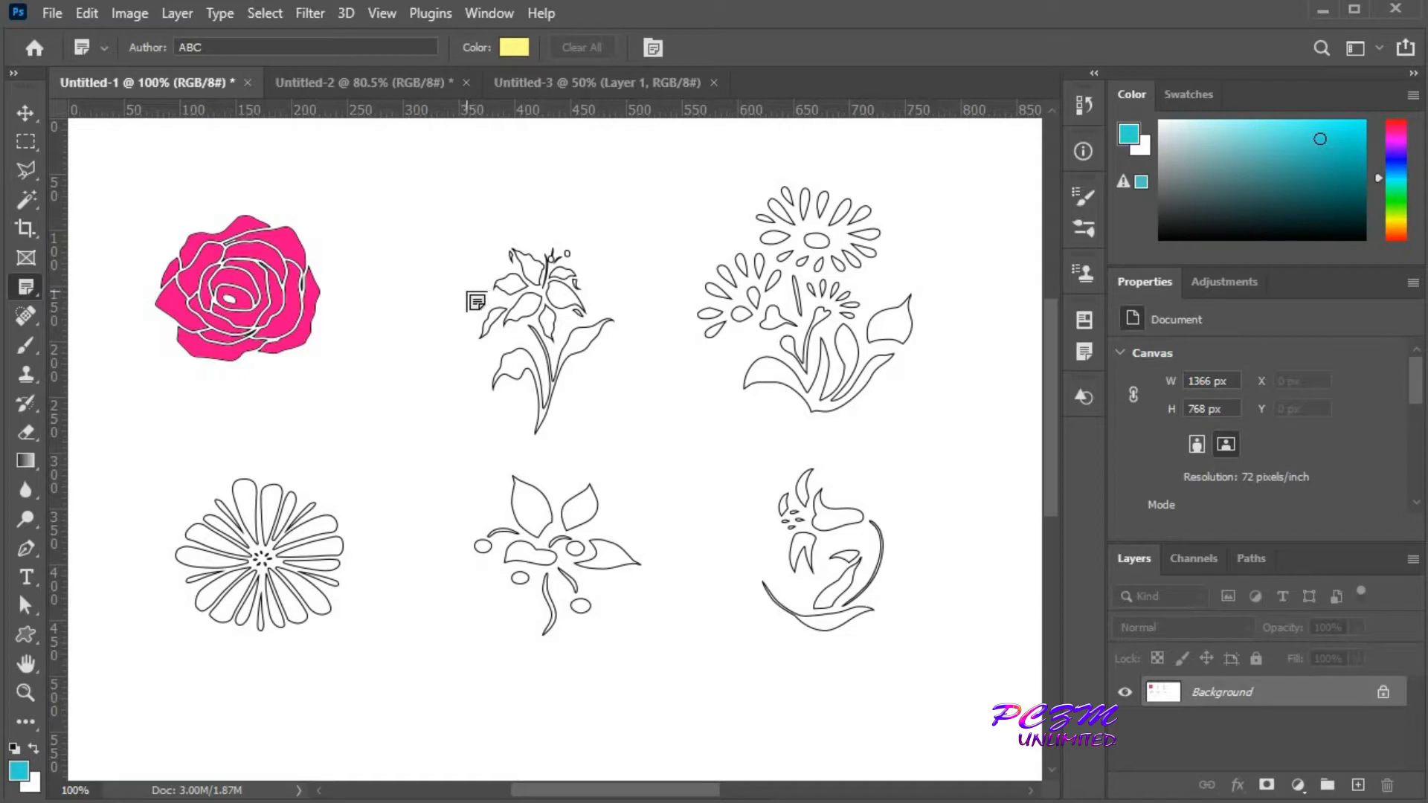
Add a note beside the middle flower in the upper row, with author XYZ and a light blue note color.
left_click(476, 301)
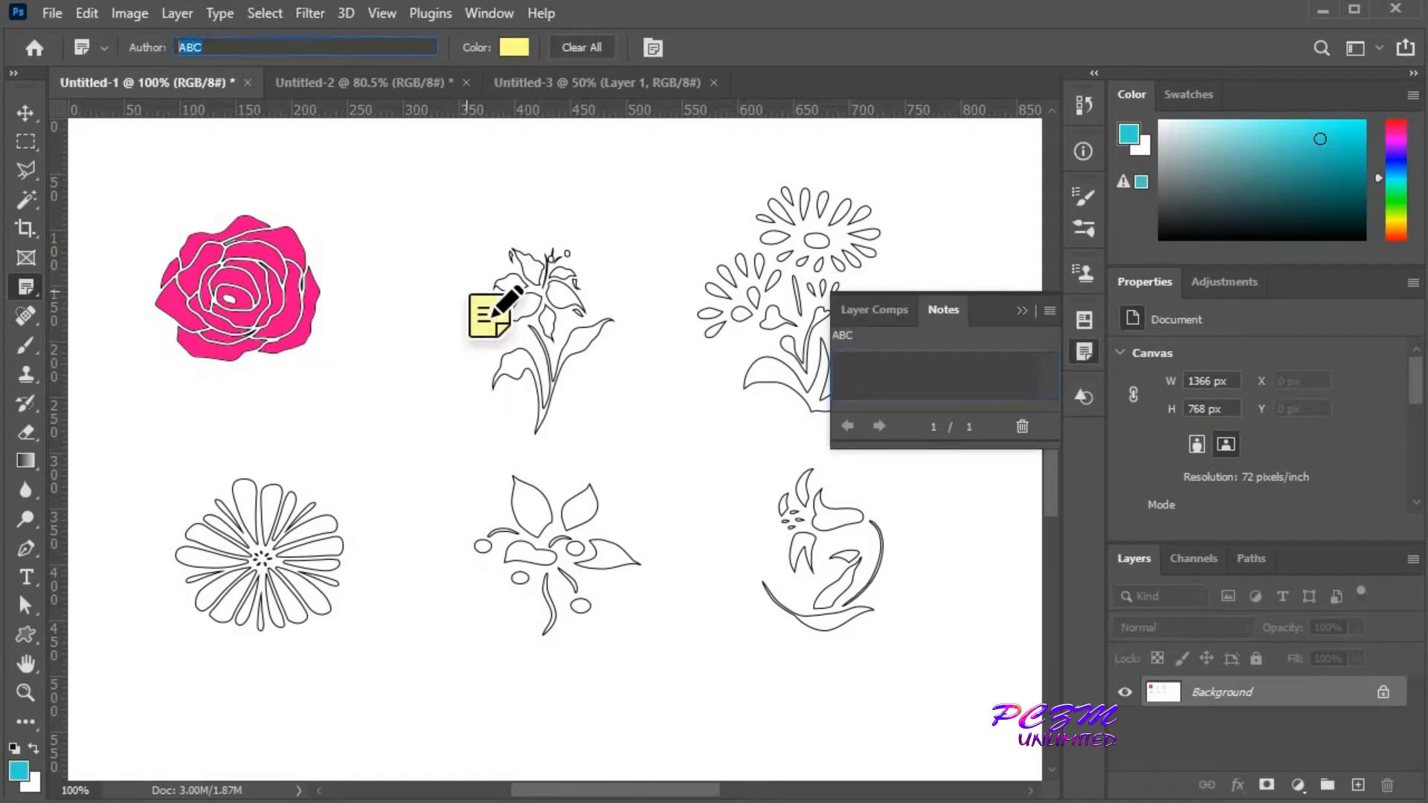
type("XYZ")
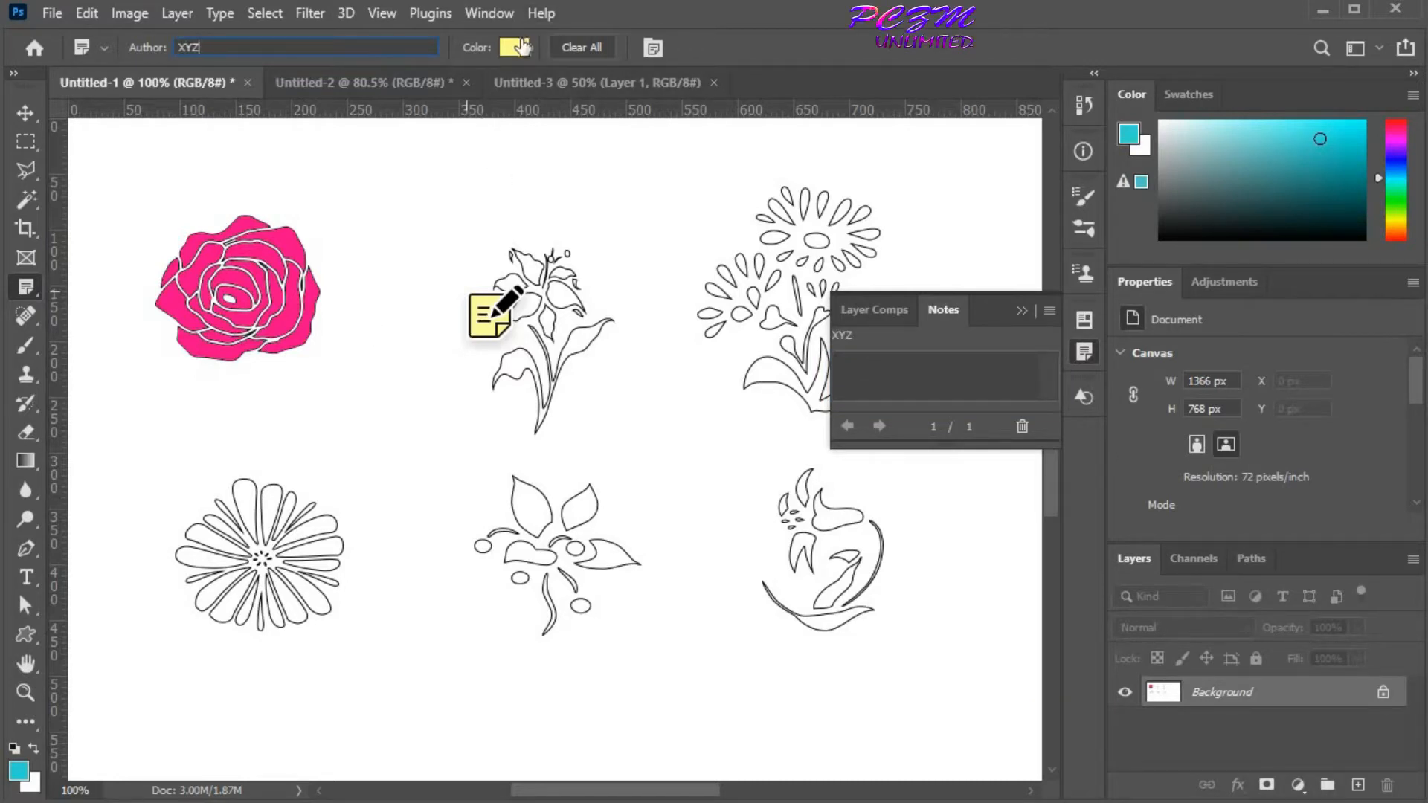
left_click(513, 44)
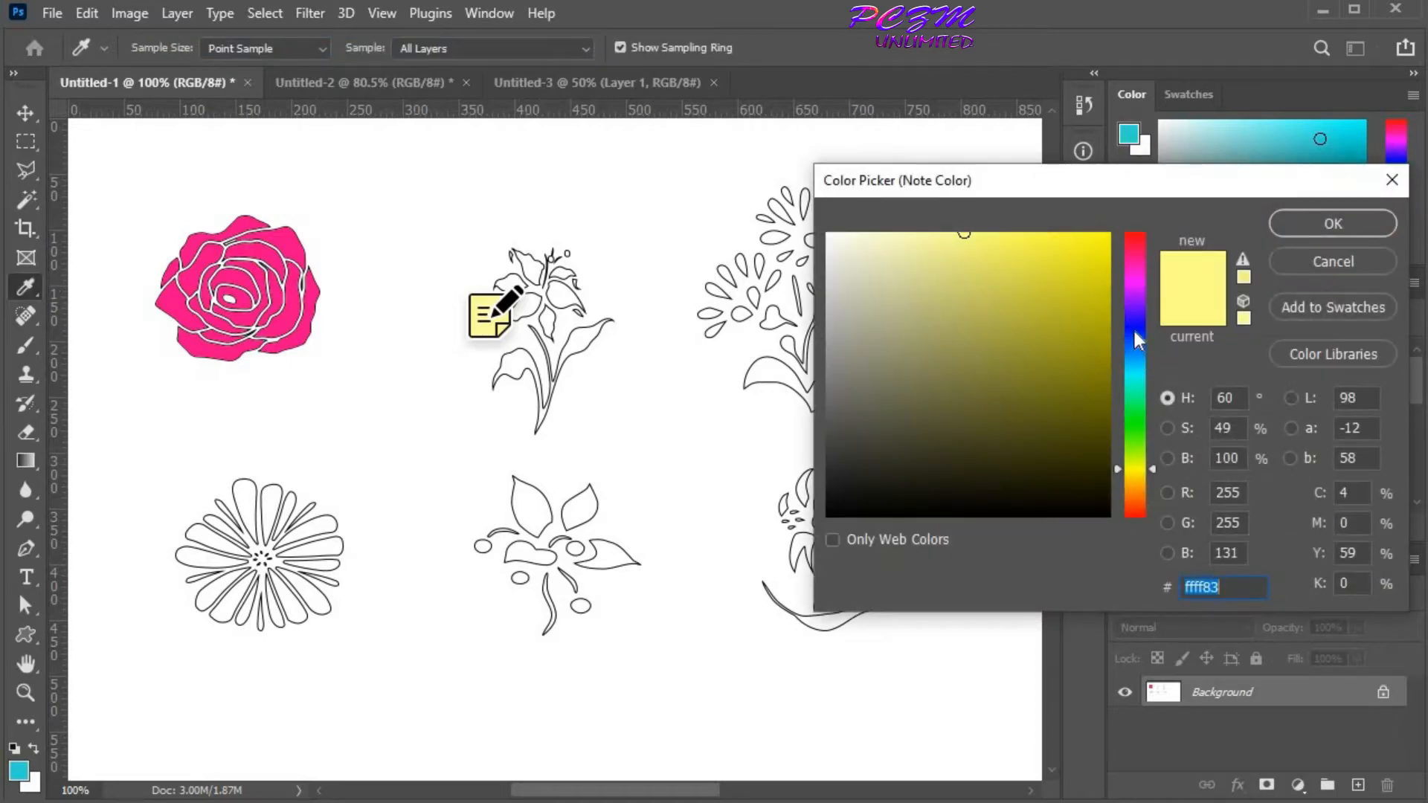
left_click(1131, 328)
left_click(1332, 223)
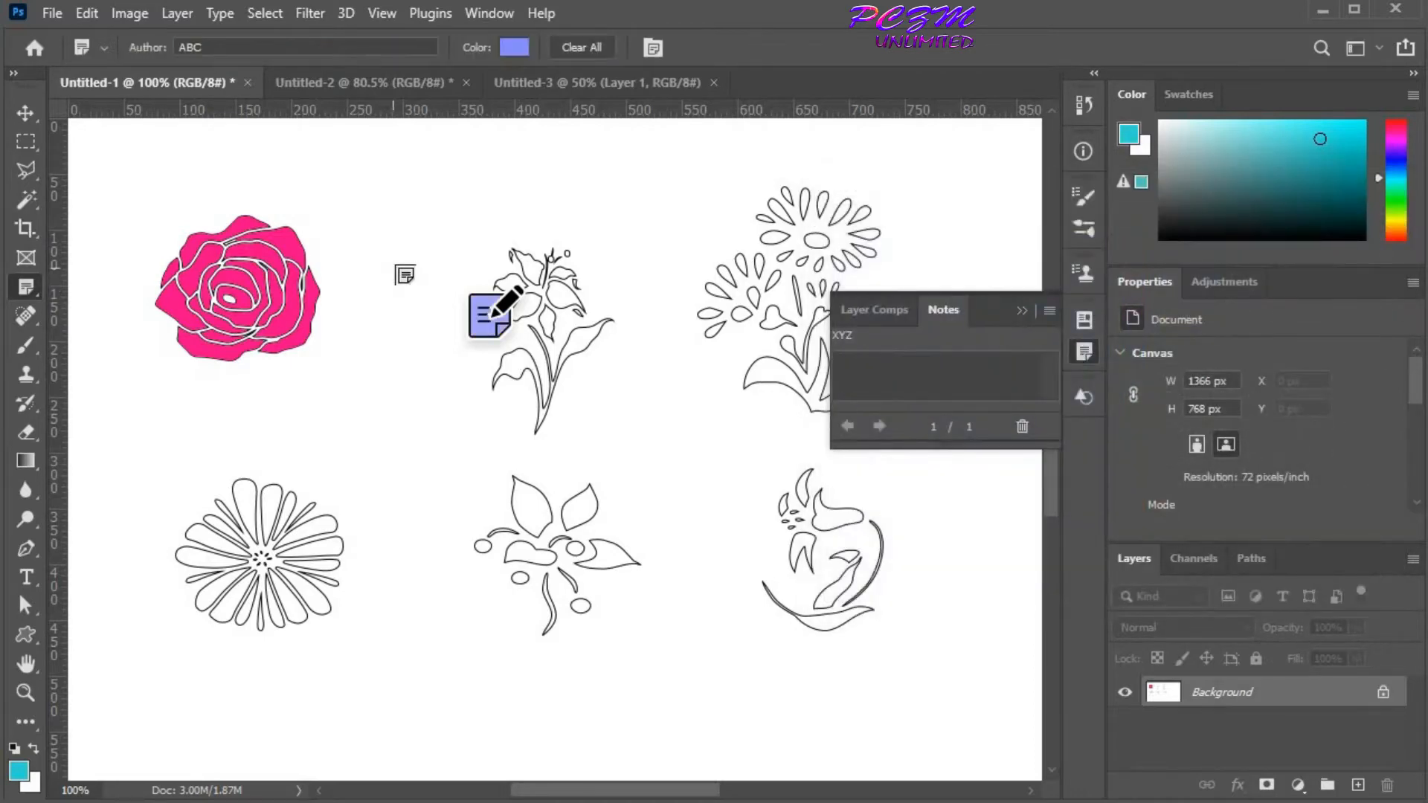
Write "change the color to yellow" in the new note, and toggle the note contents closed and open.
type("ch")
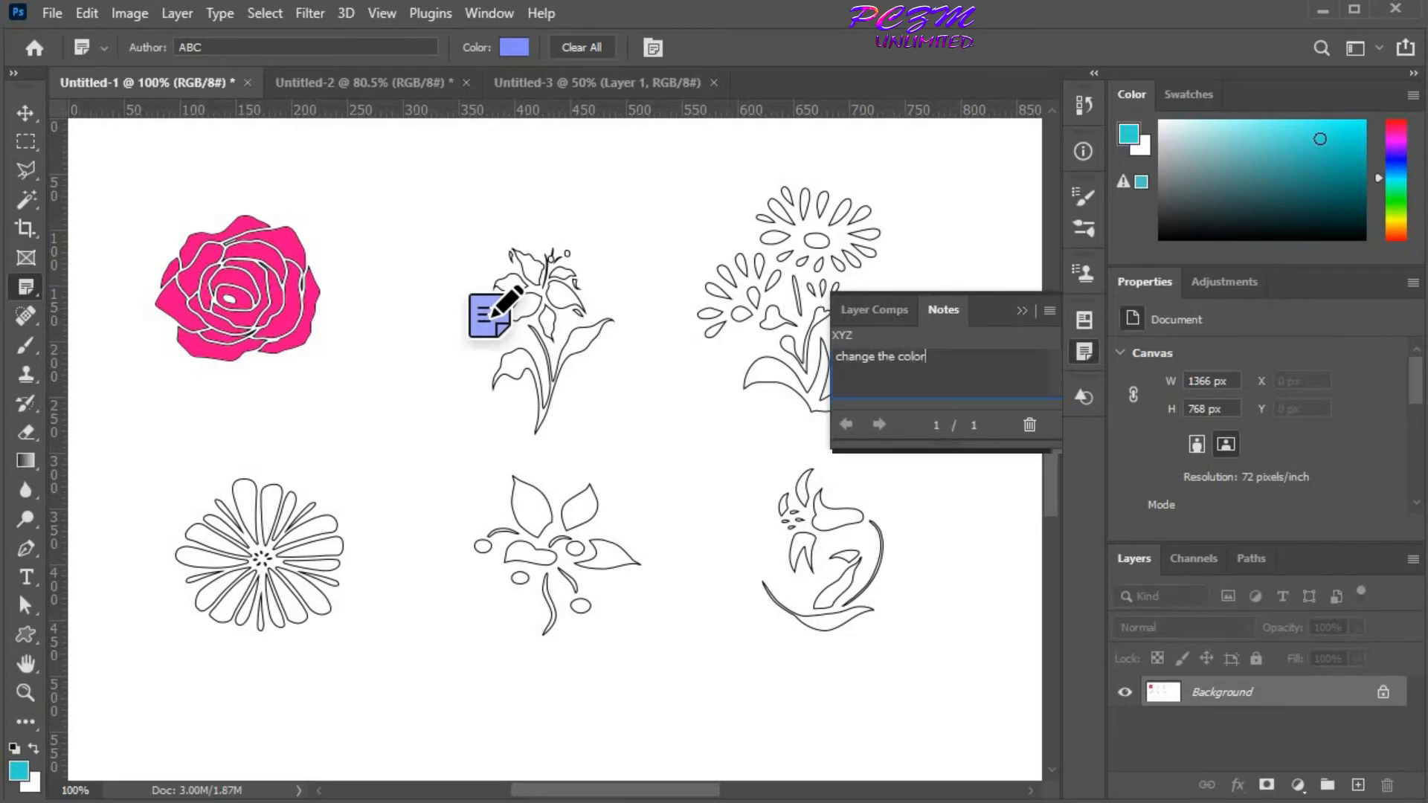
type("ange the color to yellow")
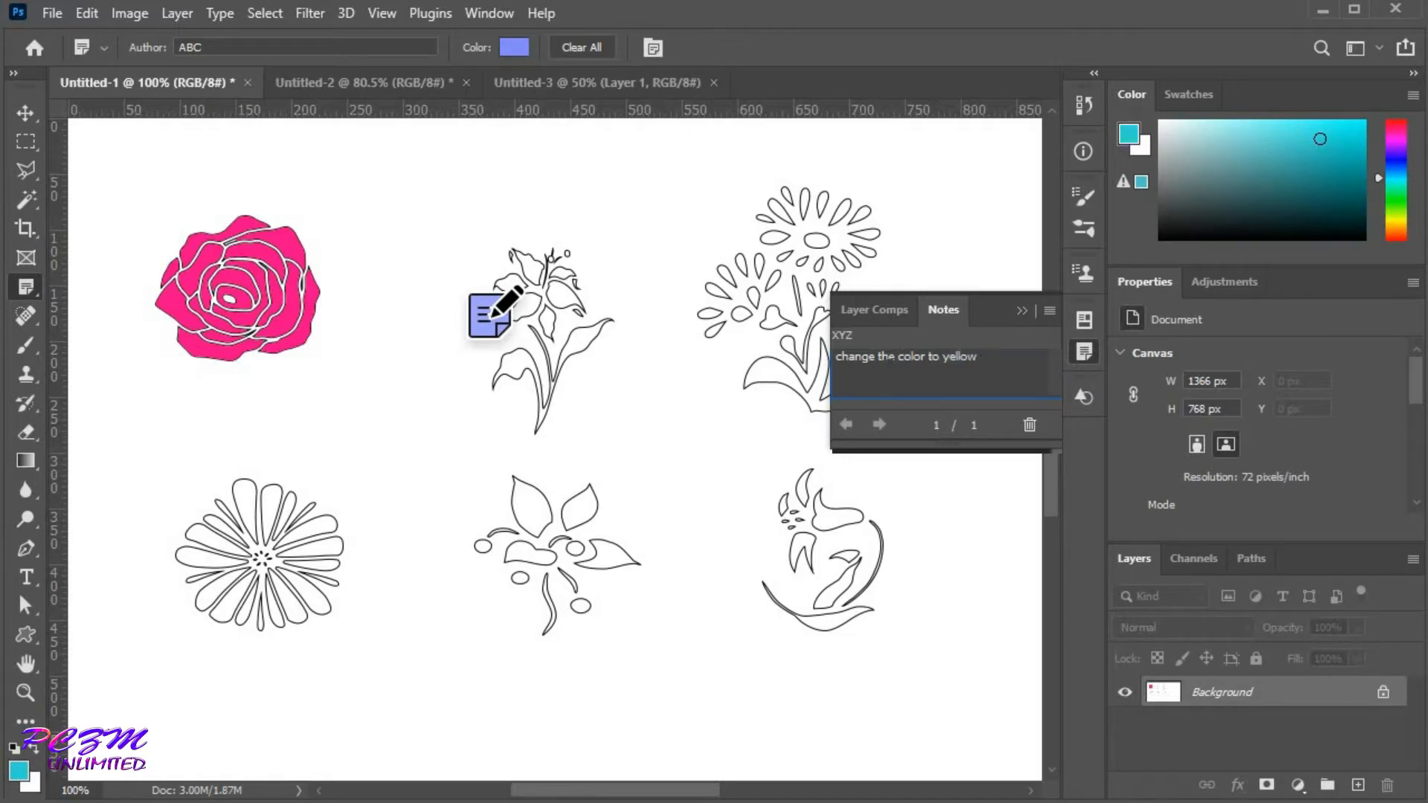
left_click(654, 46)
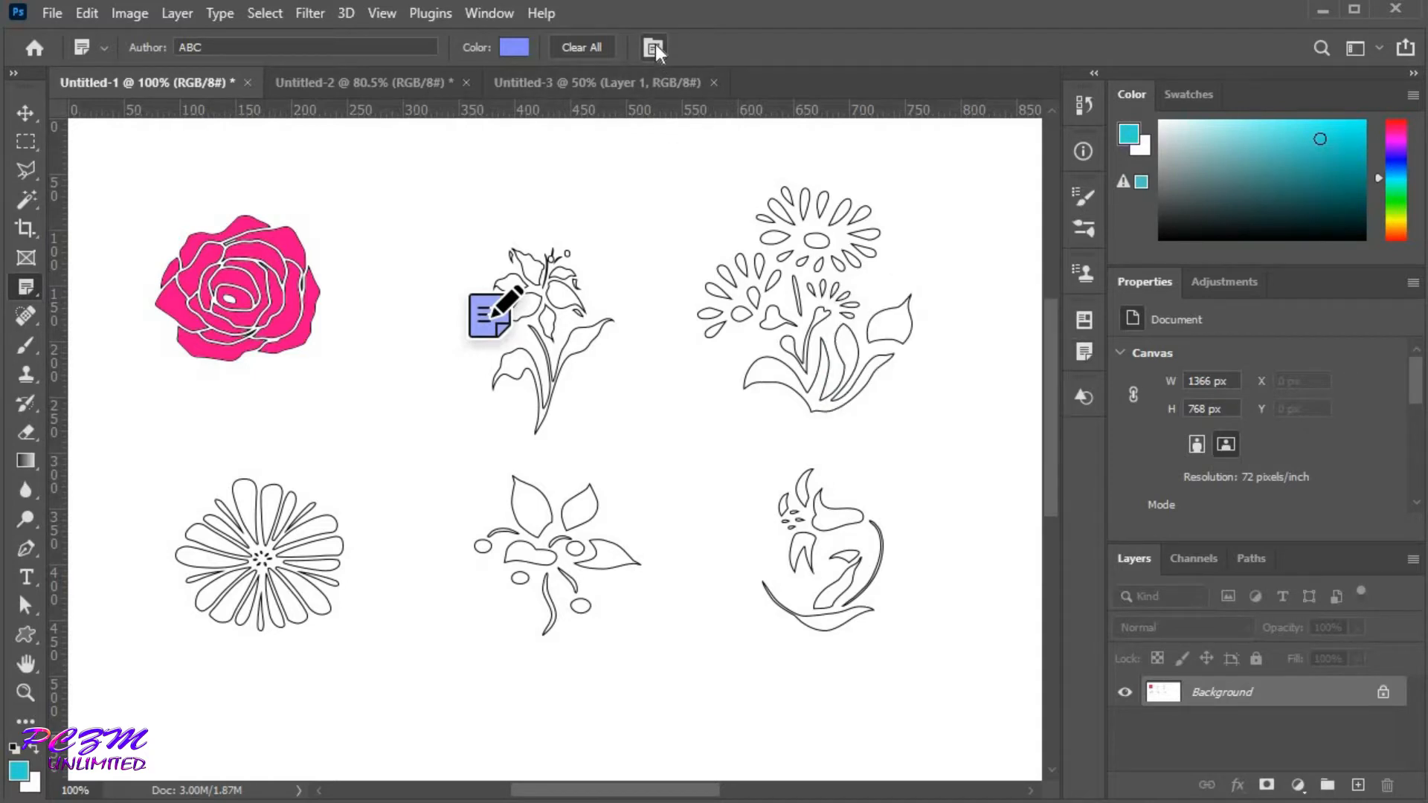
left_click(654, 46)
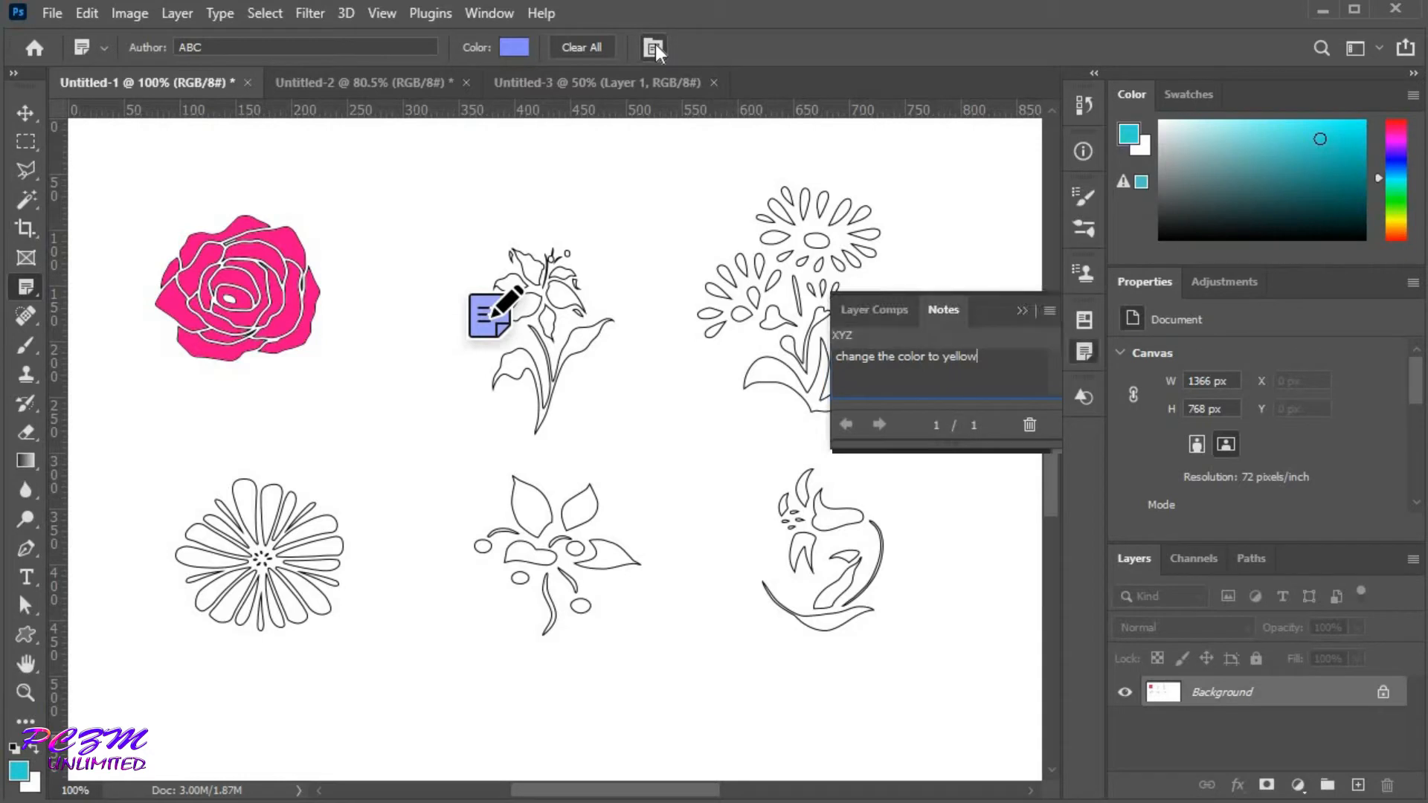
Add a note beside the upper-right flower cluster reading "change the color to red" and set its color to light red (ff839a).
left_click(711, 225)
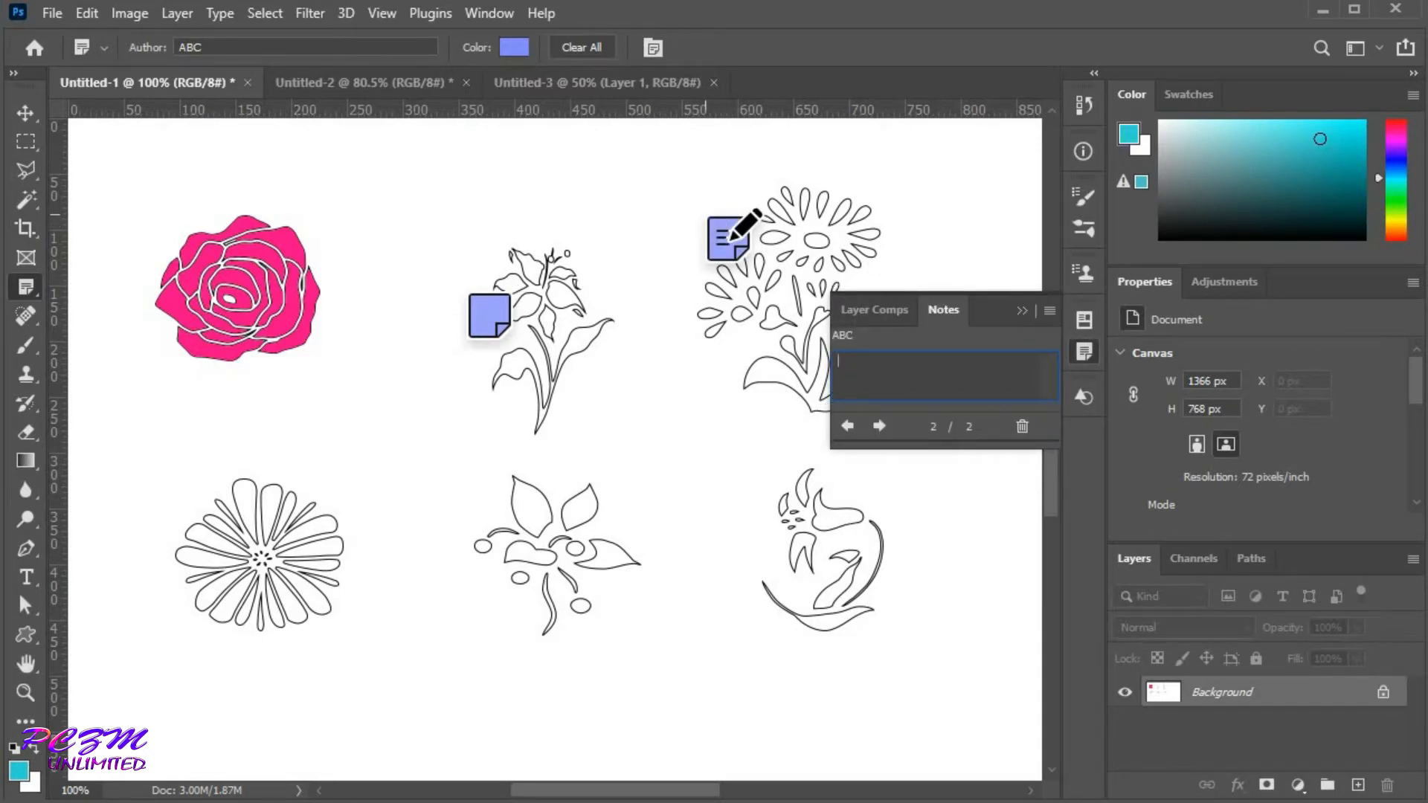
type("change the c")
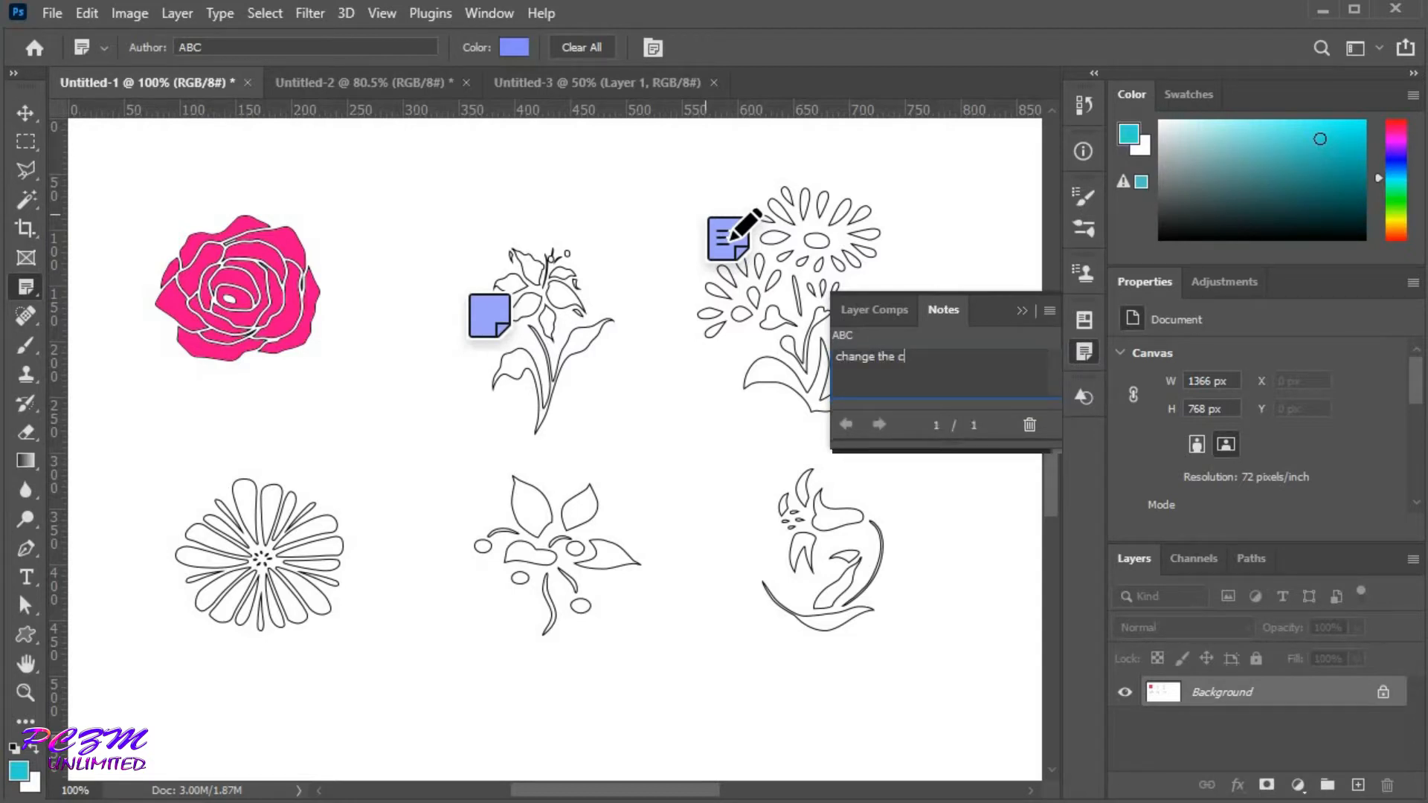
type("olor to red")
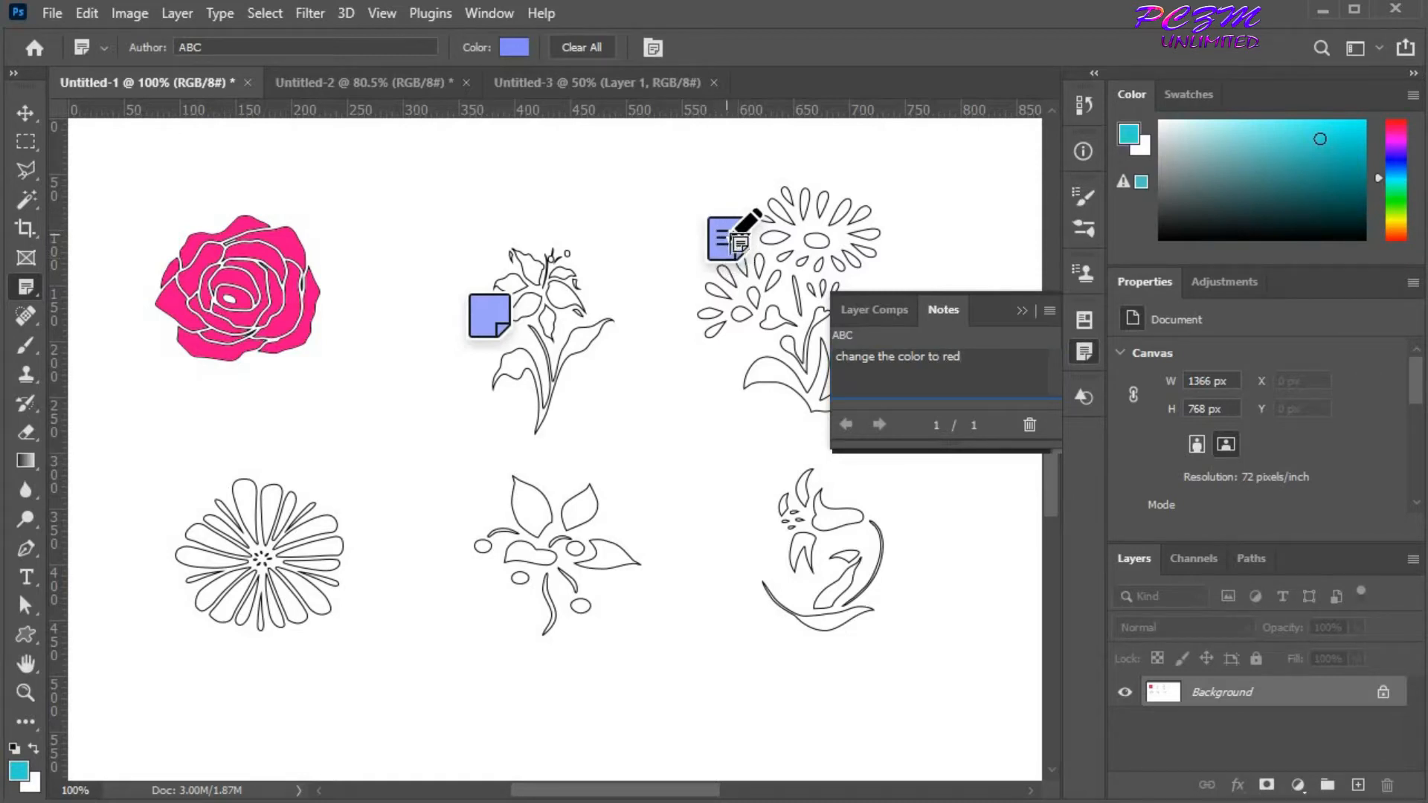
left_click(514, 47)
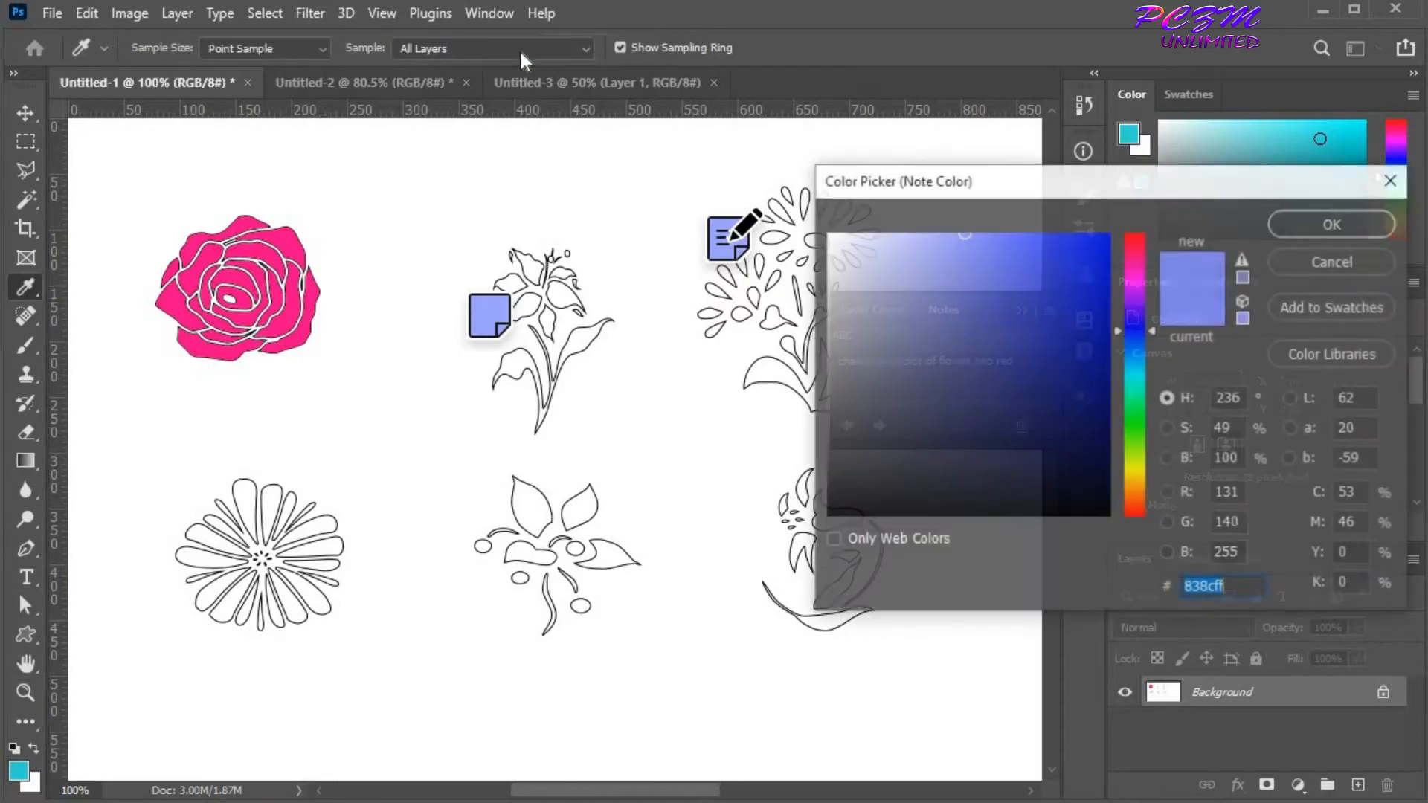
left_click(1132, 242)
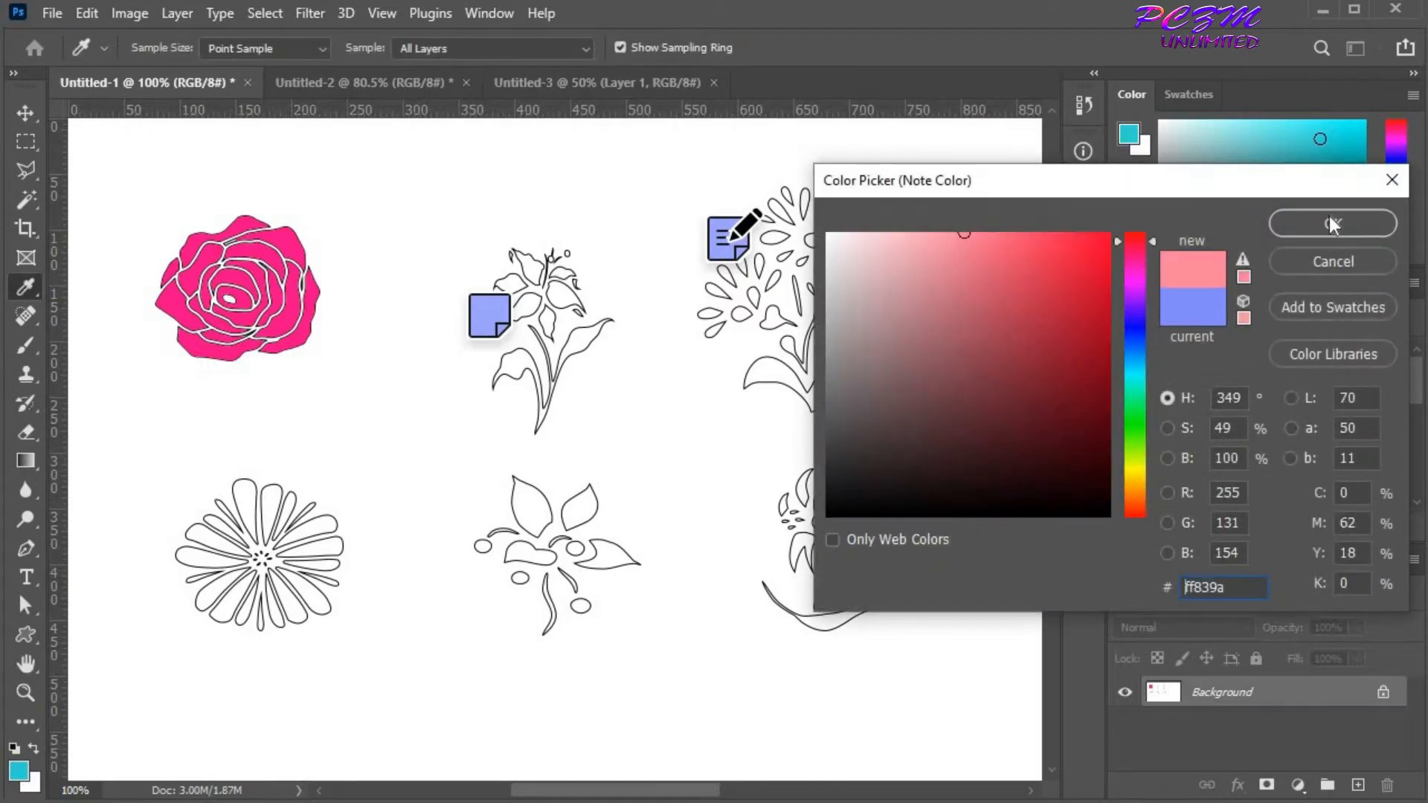
left_click(1330, 222)
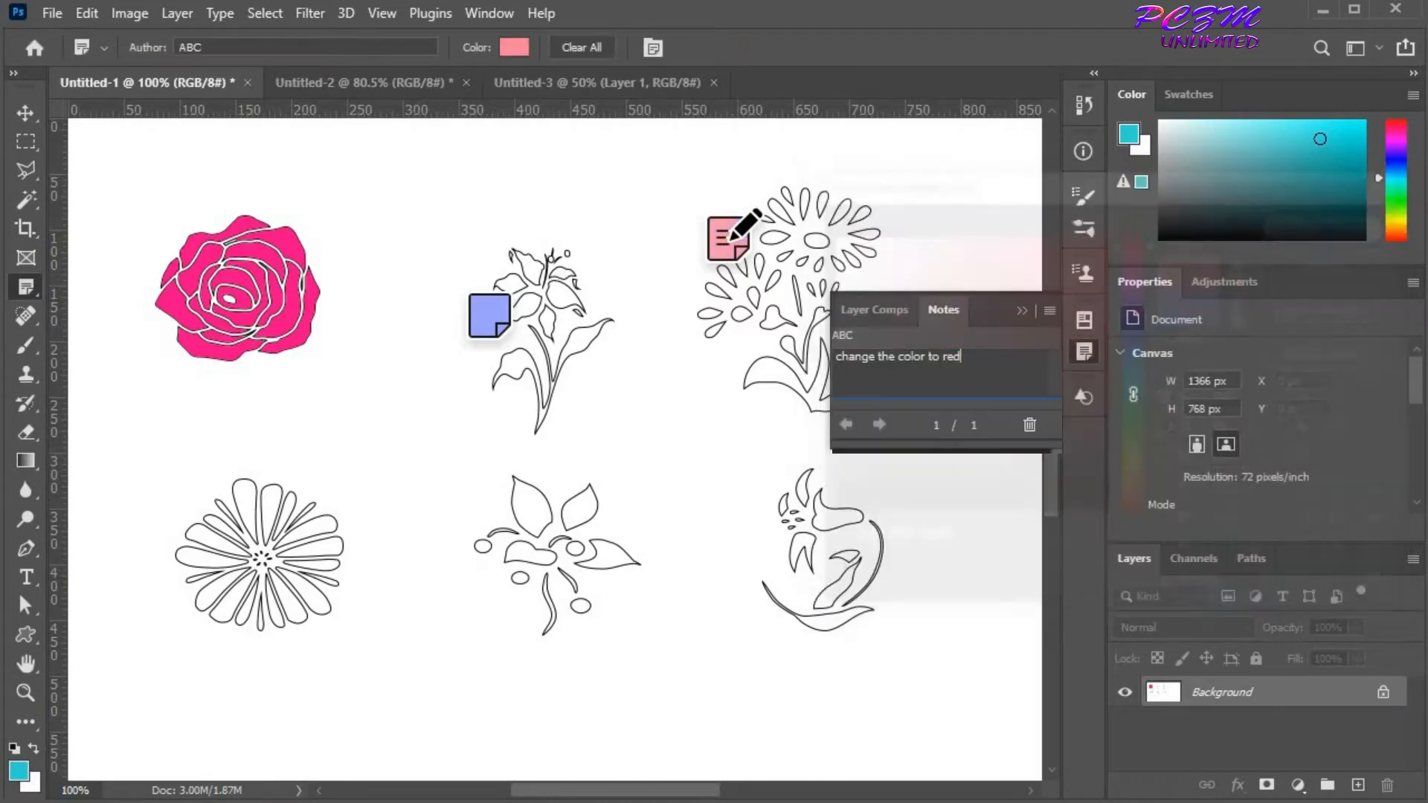
Set the color of the note beside the upper middle flower to light yellow (feff83).
left_click(480, 303)
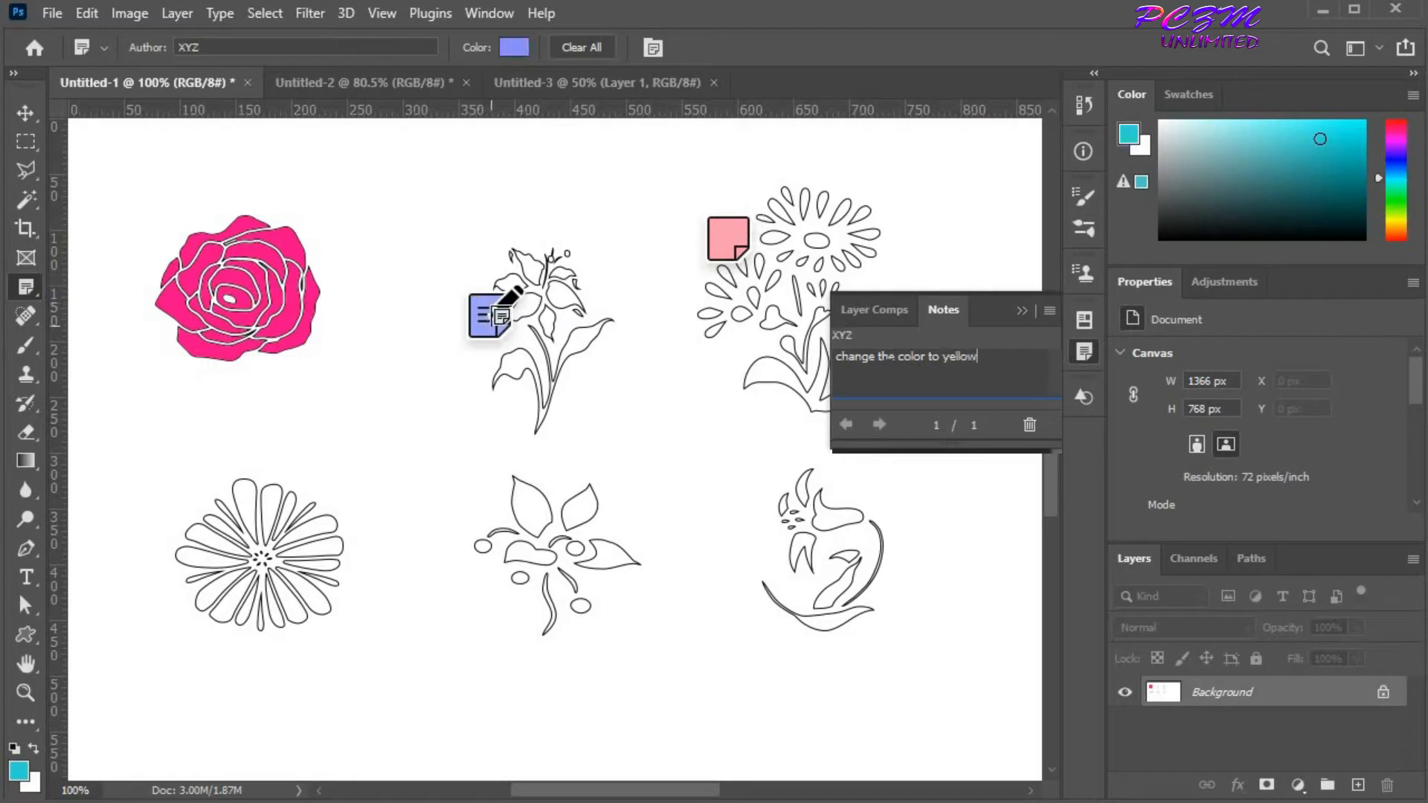
left_click(516, 48)
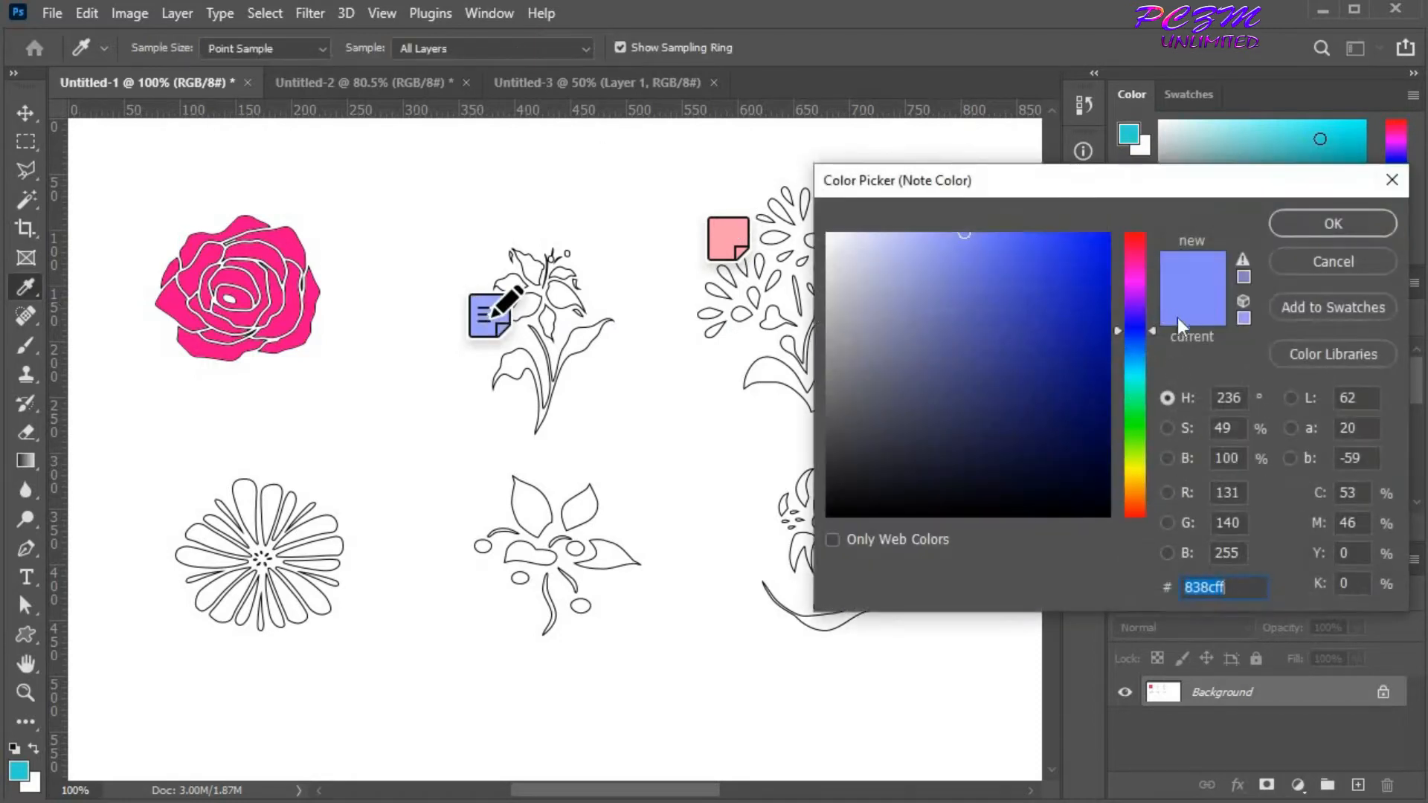
left_click(1136, 470)
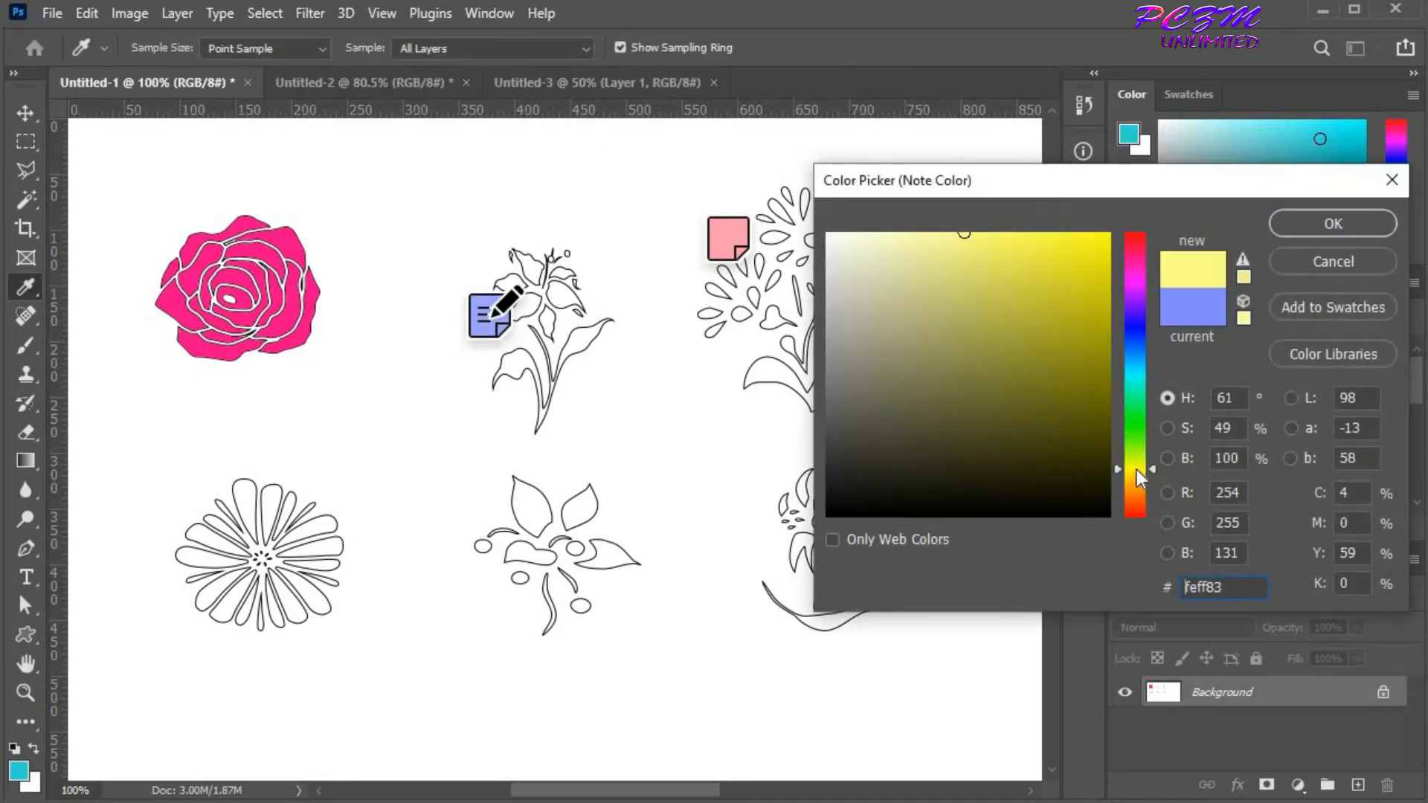
left_click(1315, 224)
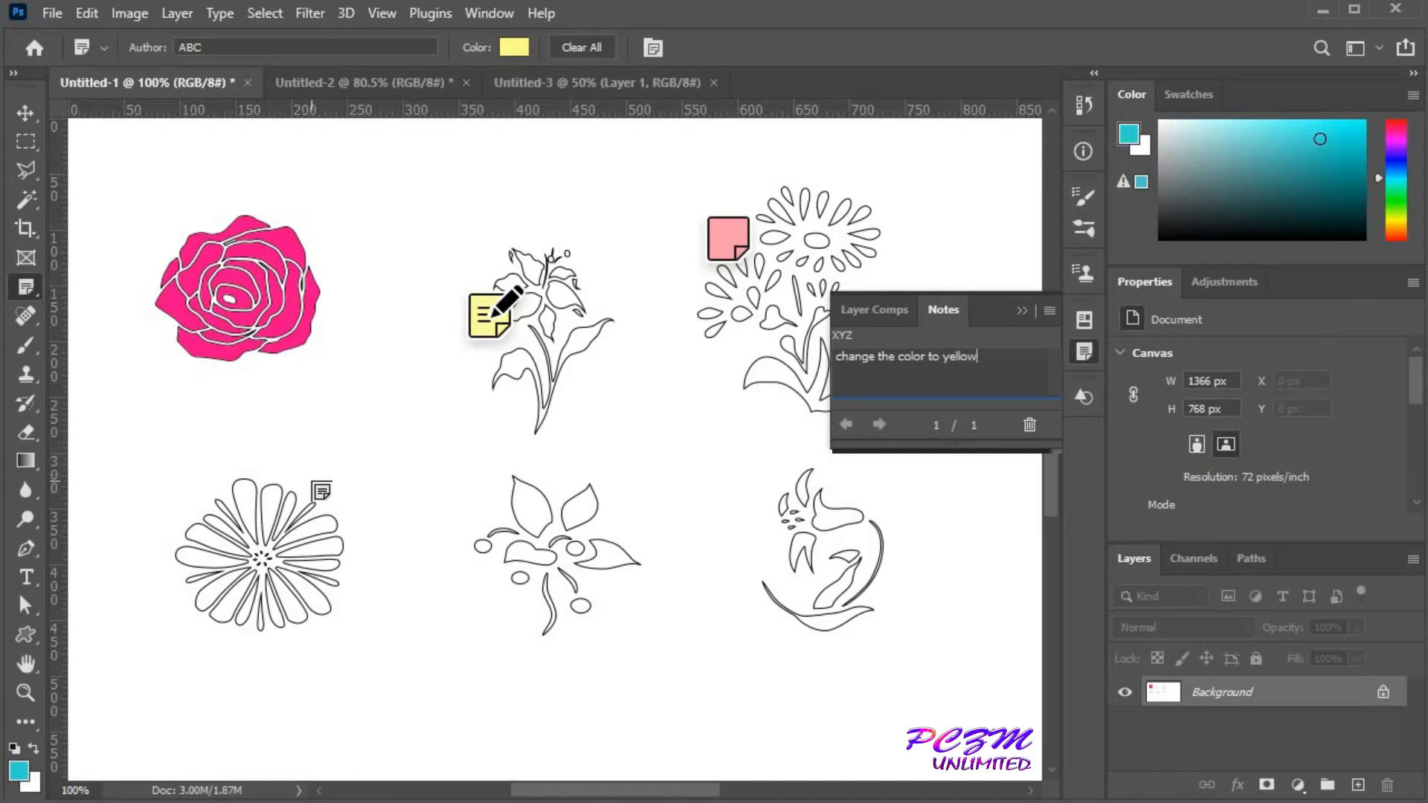
Add a note beside the lower-left daisy reading "change the color to purple" and set its color to light purple (8f83ff).
left_click(314, 484)
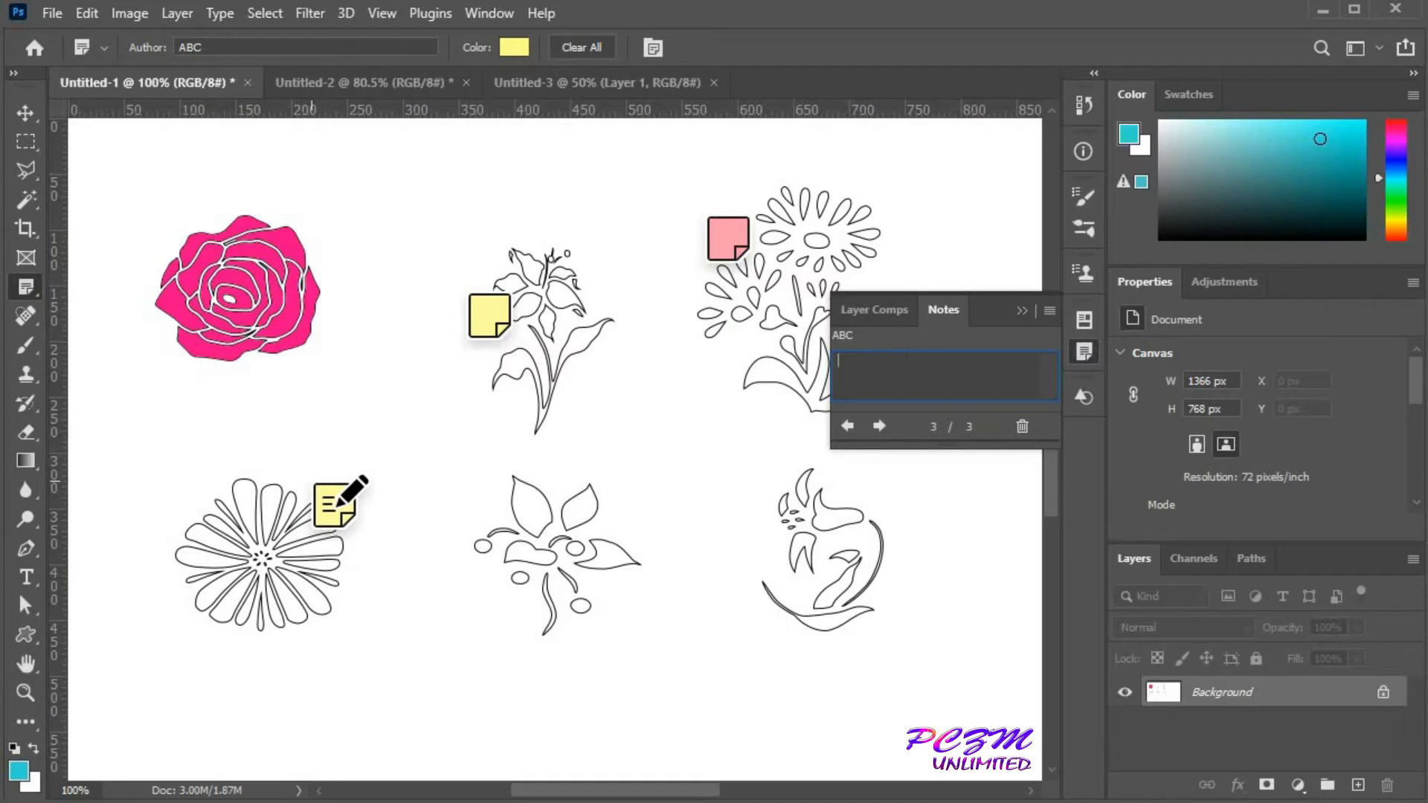
type("change the color to purple")
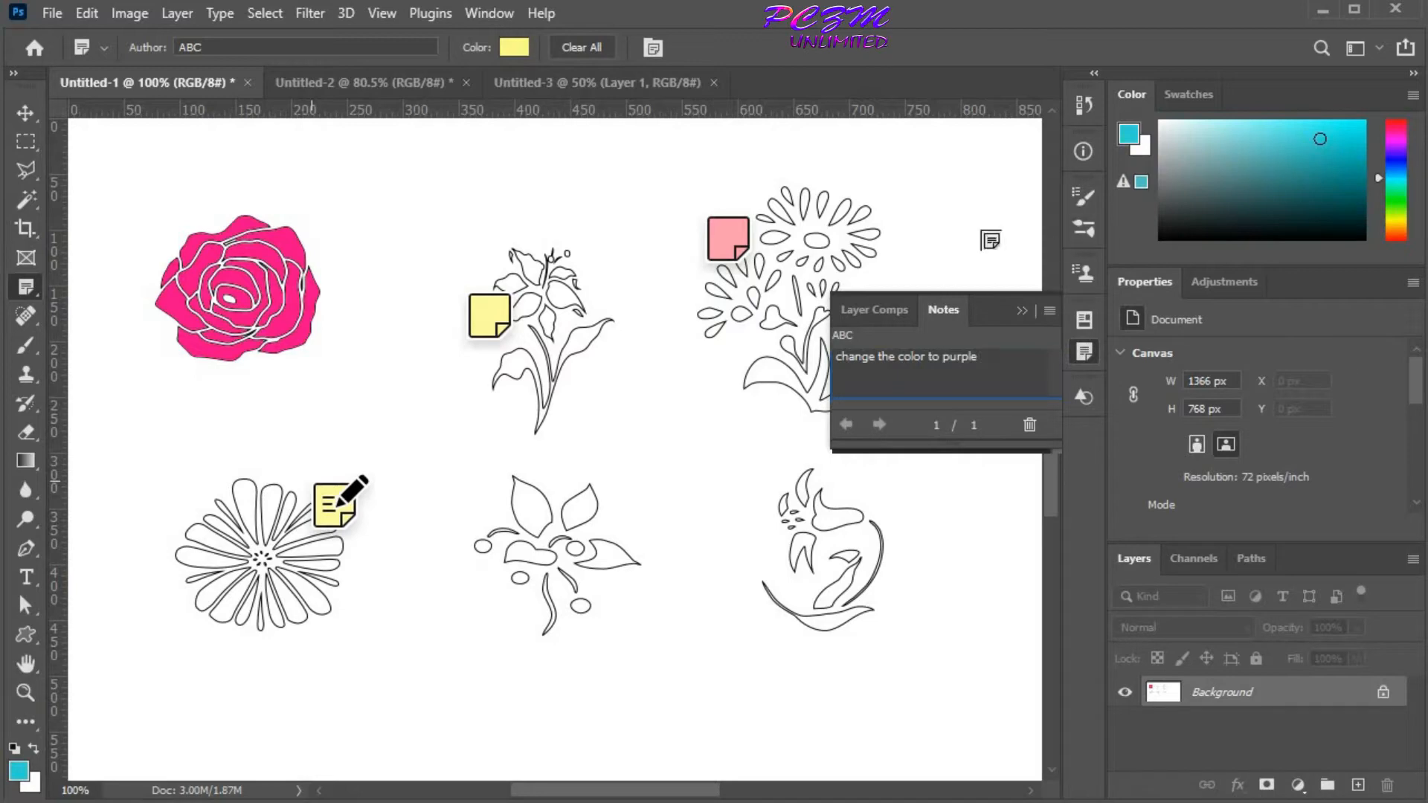
left_click(393, 622)
left_click(512, 48)
left_click(1135, 320)
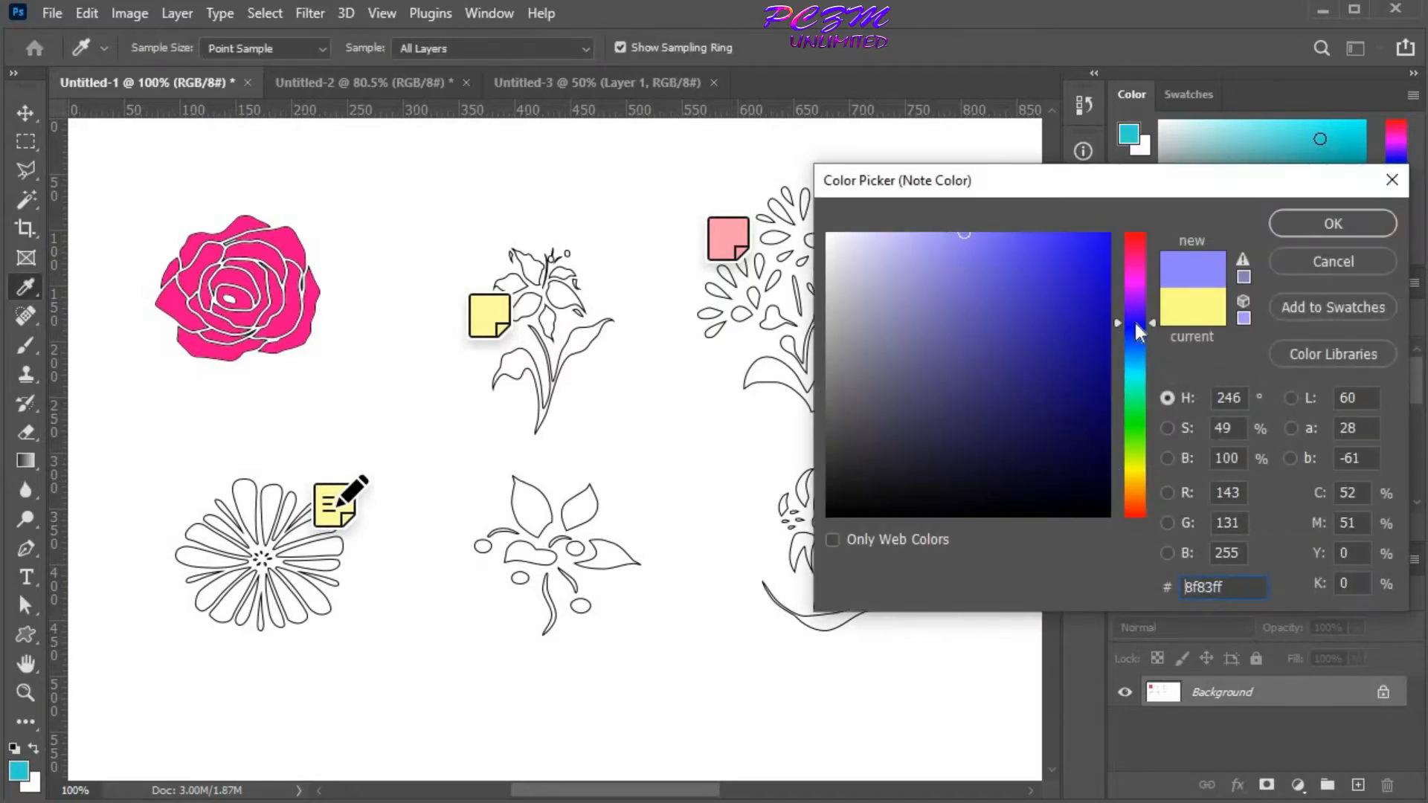
left_click(1345, 220)
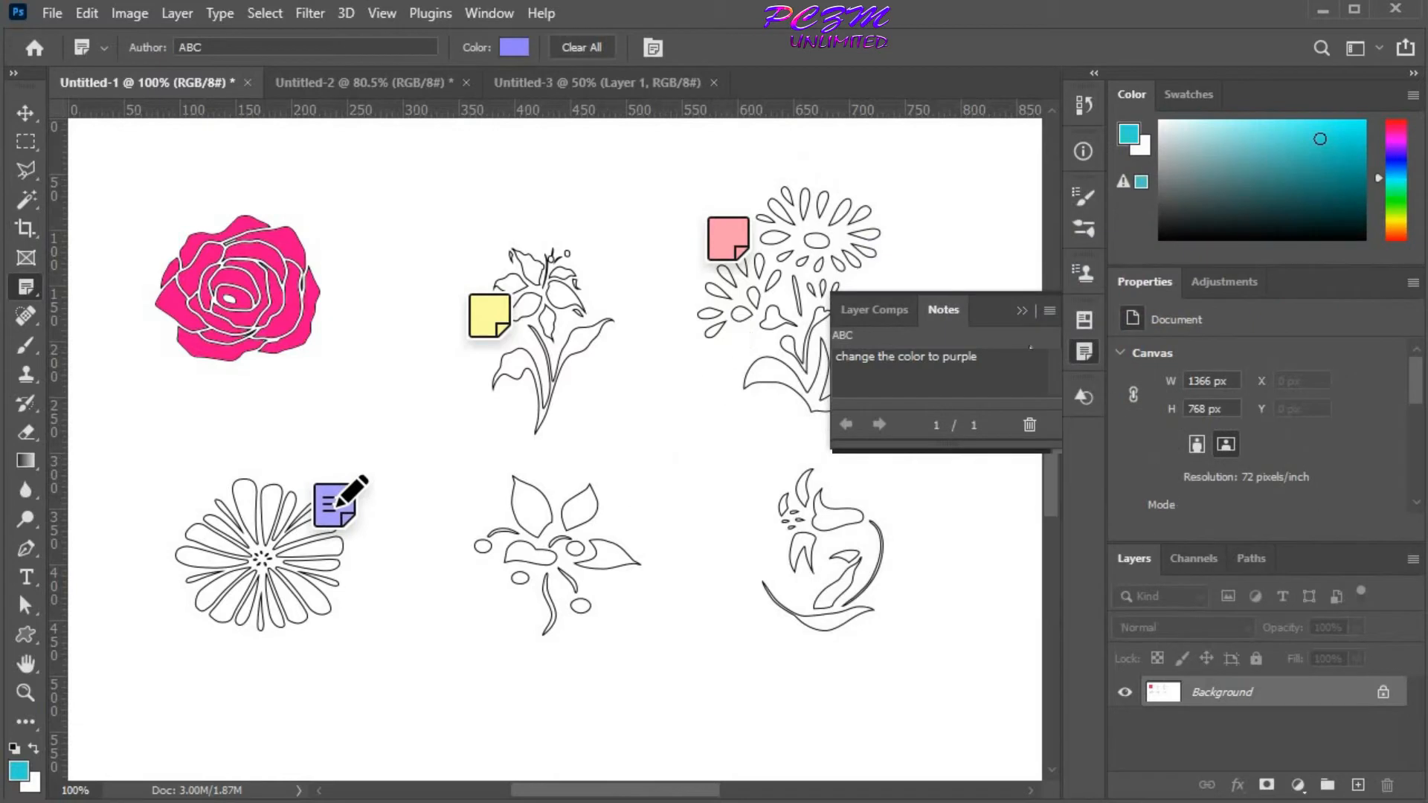
left_click(1023, 311)
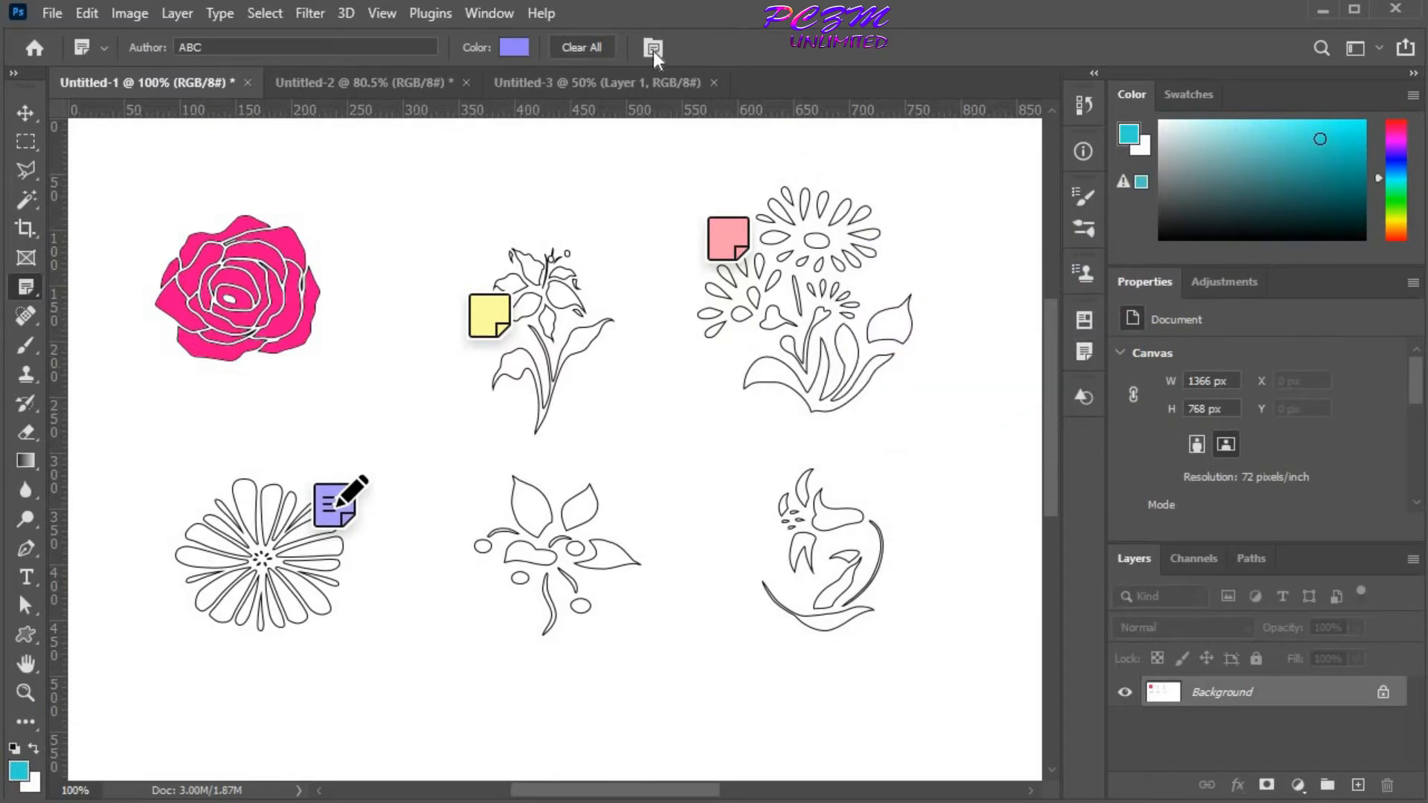
Delete the purple note beside the daisy, and clear all notes from the document.
left_click(330, 490)
left_click(320, 489)
key("Delete")
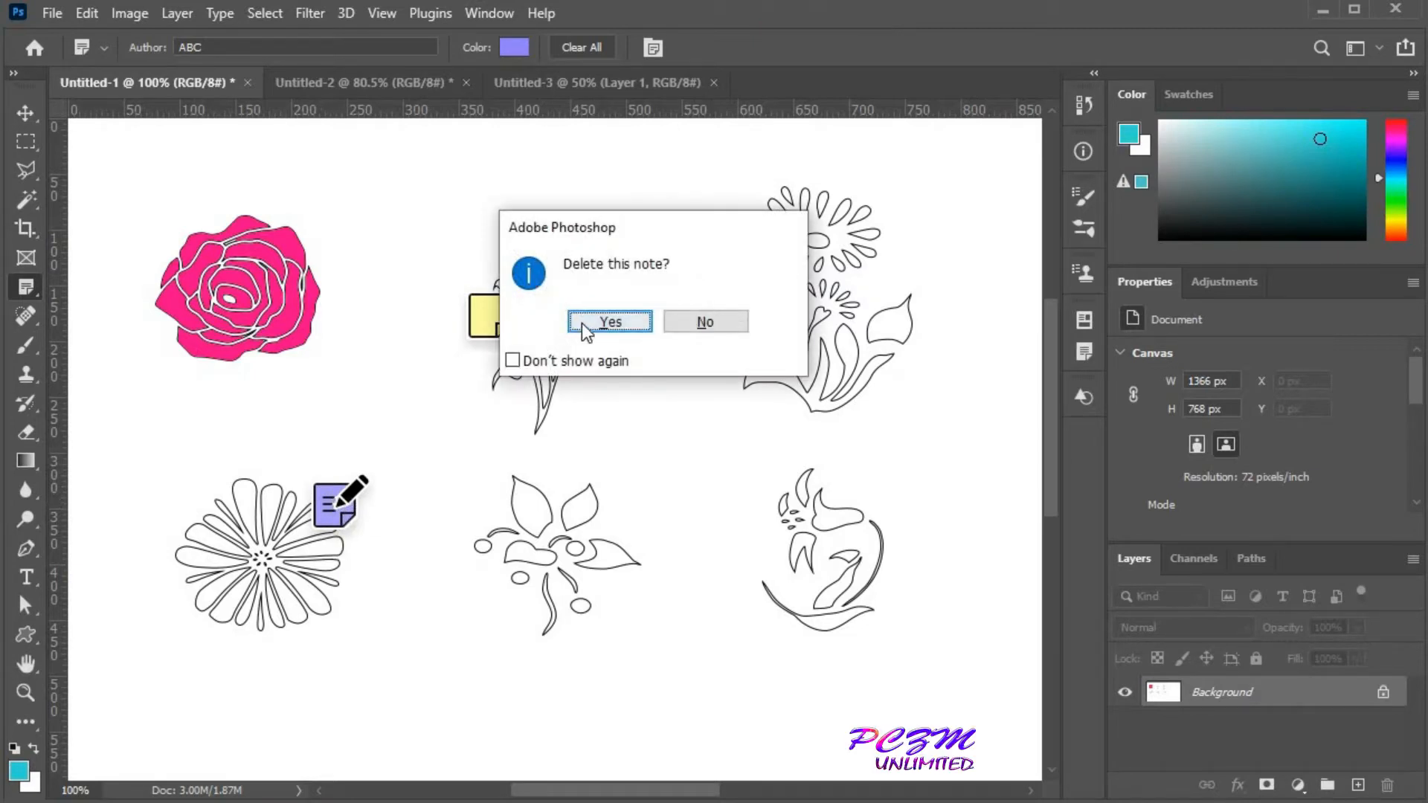
left_click(609, 321)
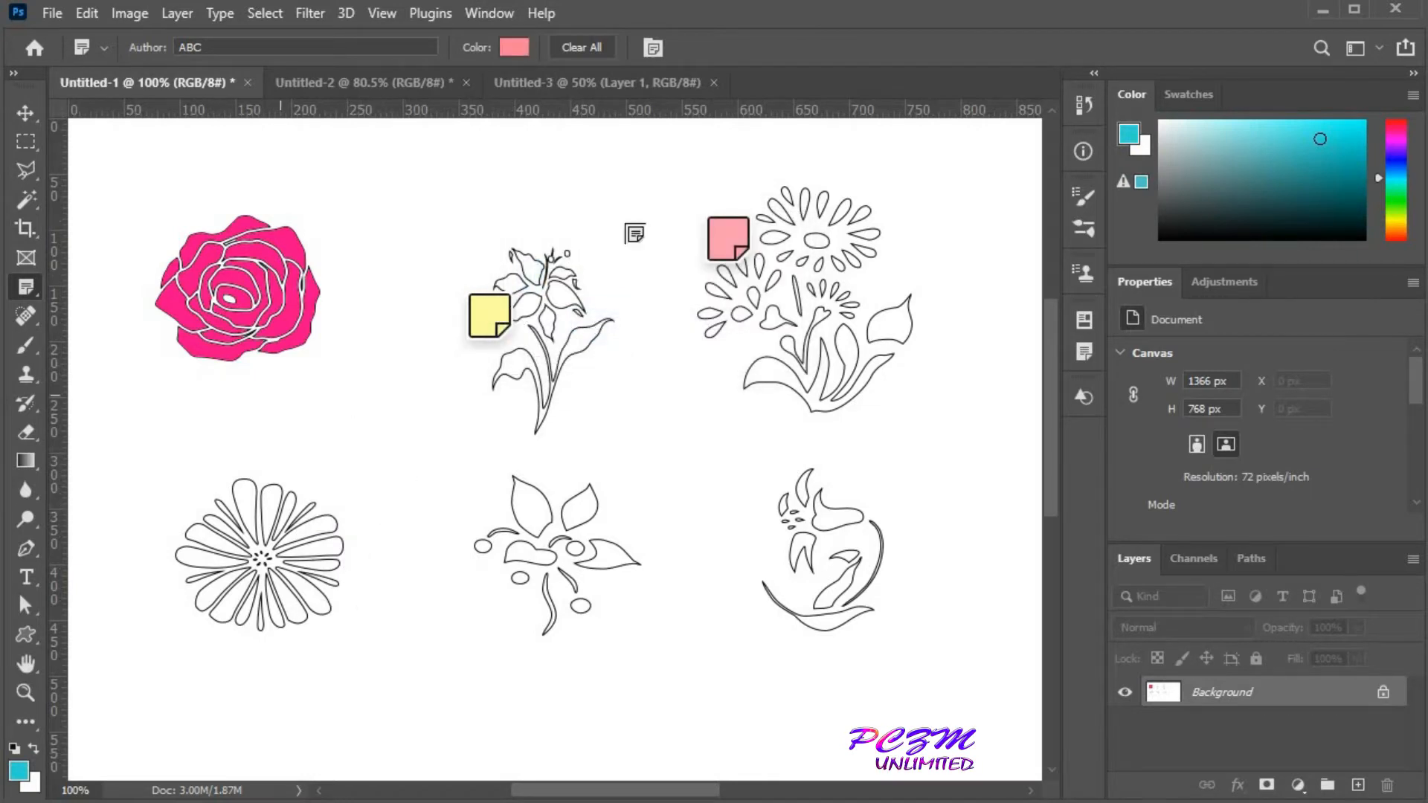
left_click(577, 46)
left_click(604, 326)
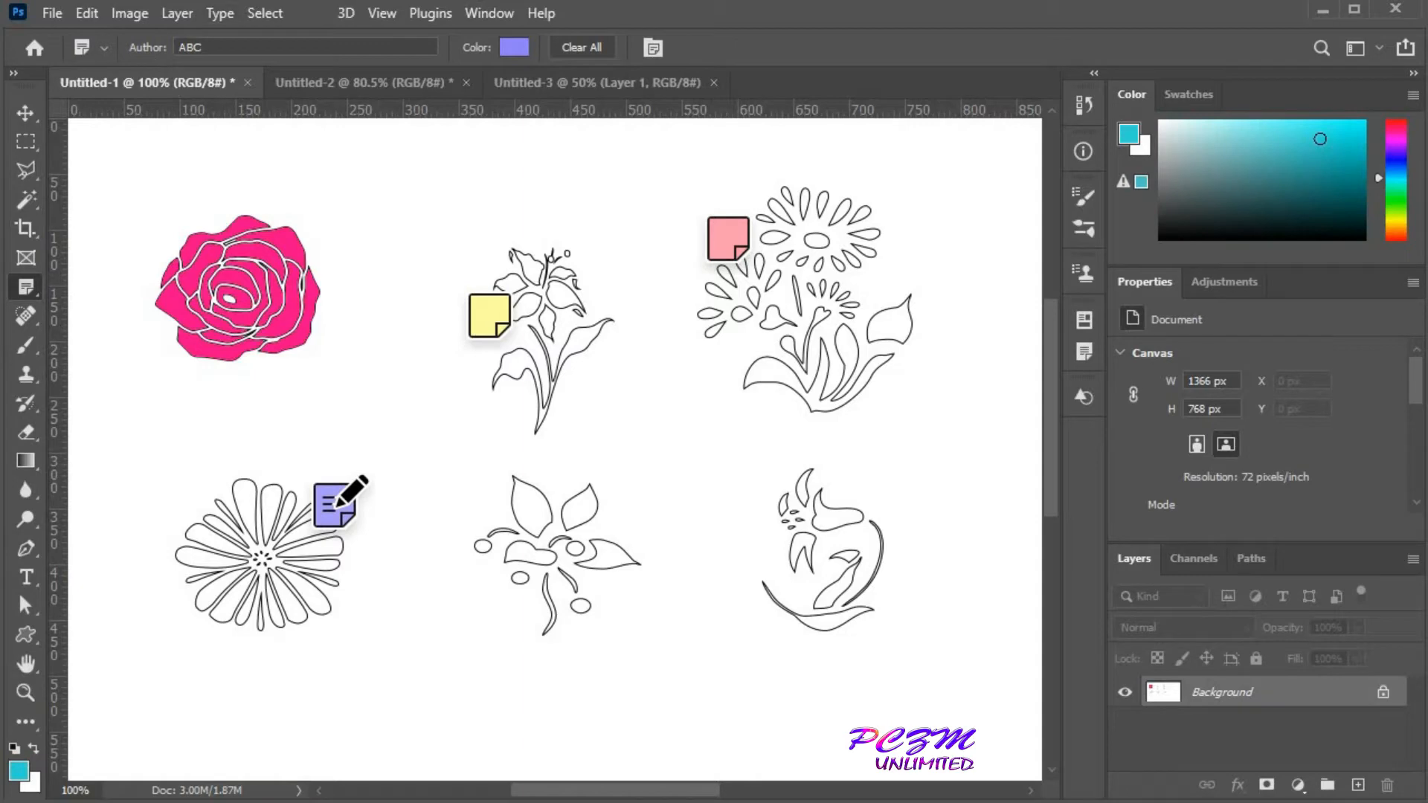
Hide the notes on the canvas.
left_click(378, 12)
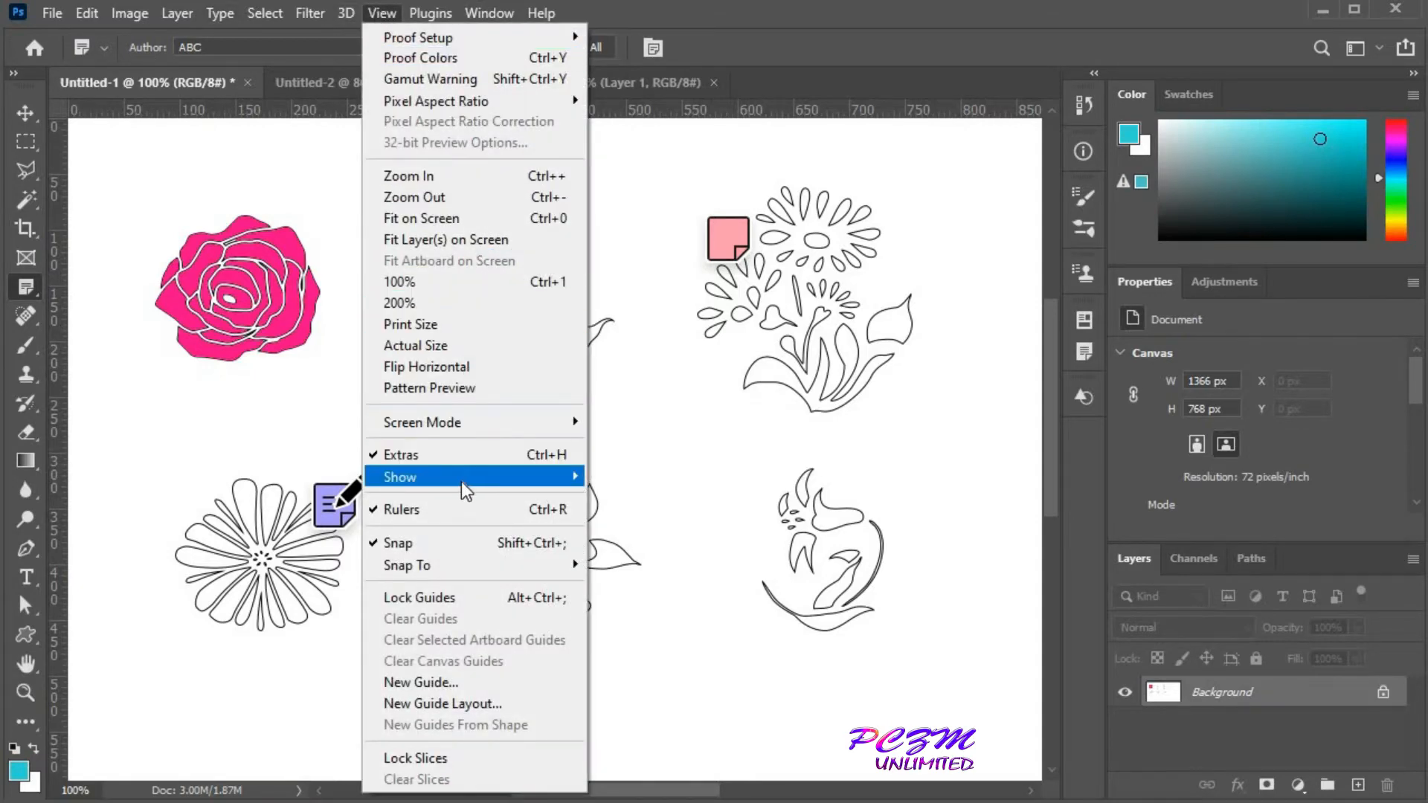
mouse_move(461, 481)
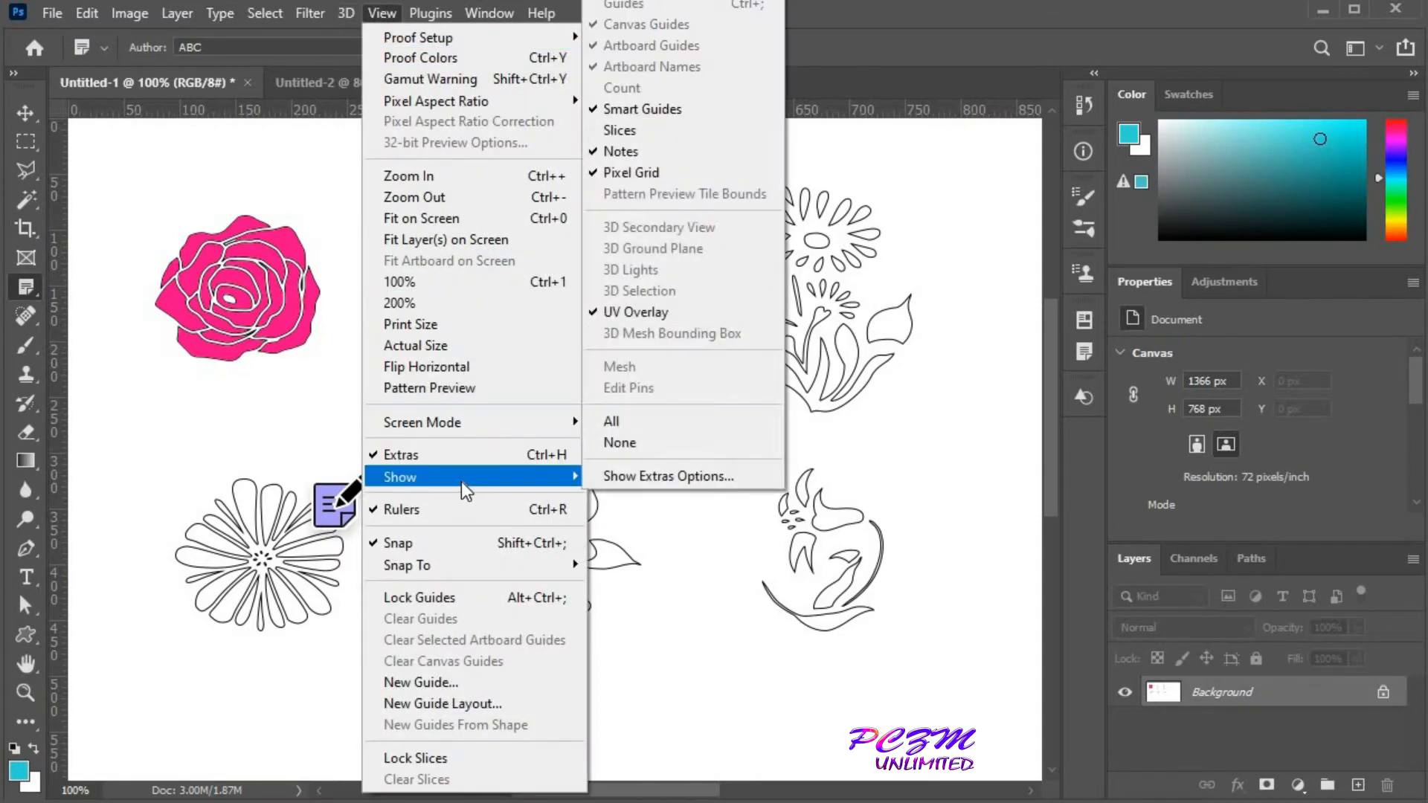
left_click(641, 151)
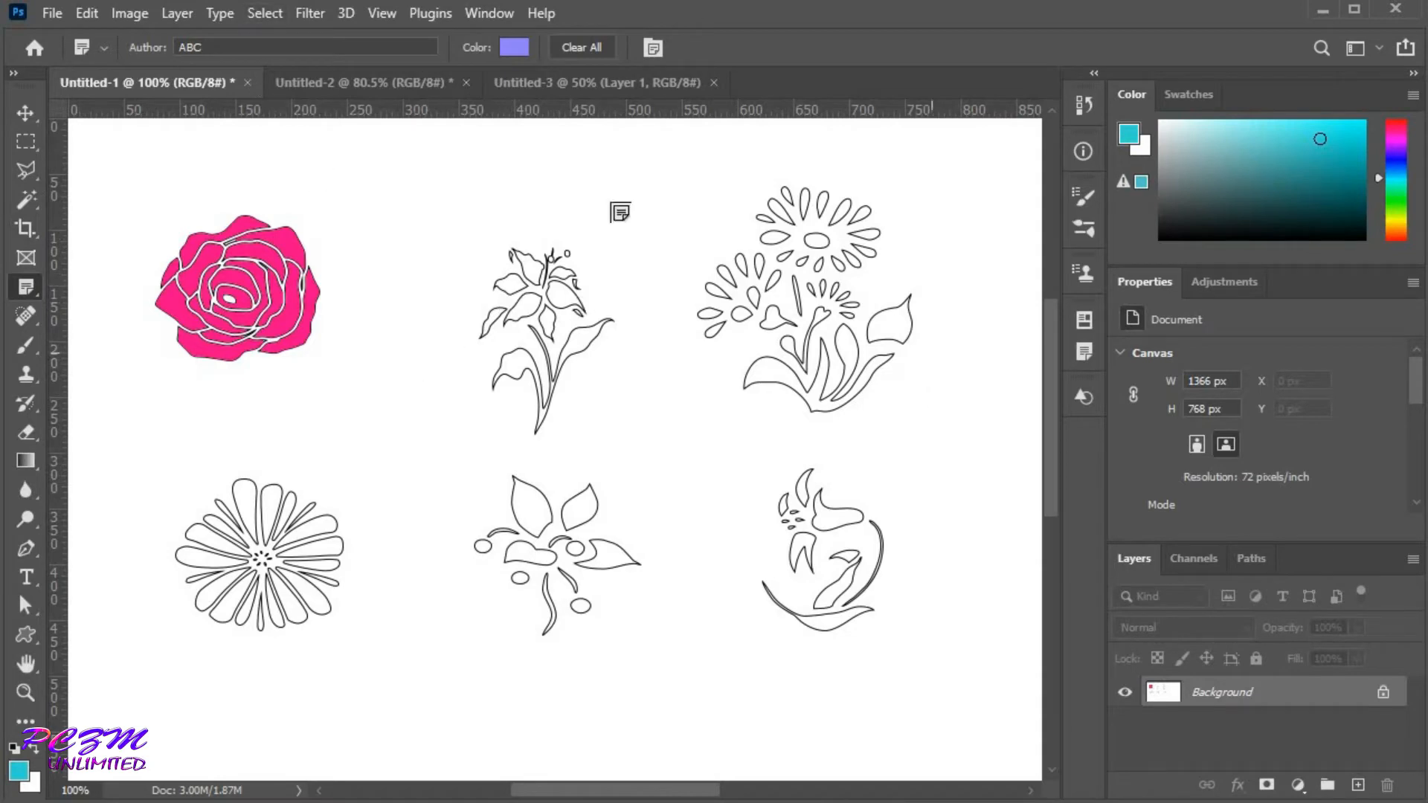
Show the notes on the canvas again.
left_click(390, 15)
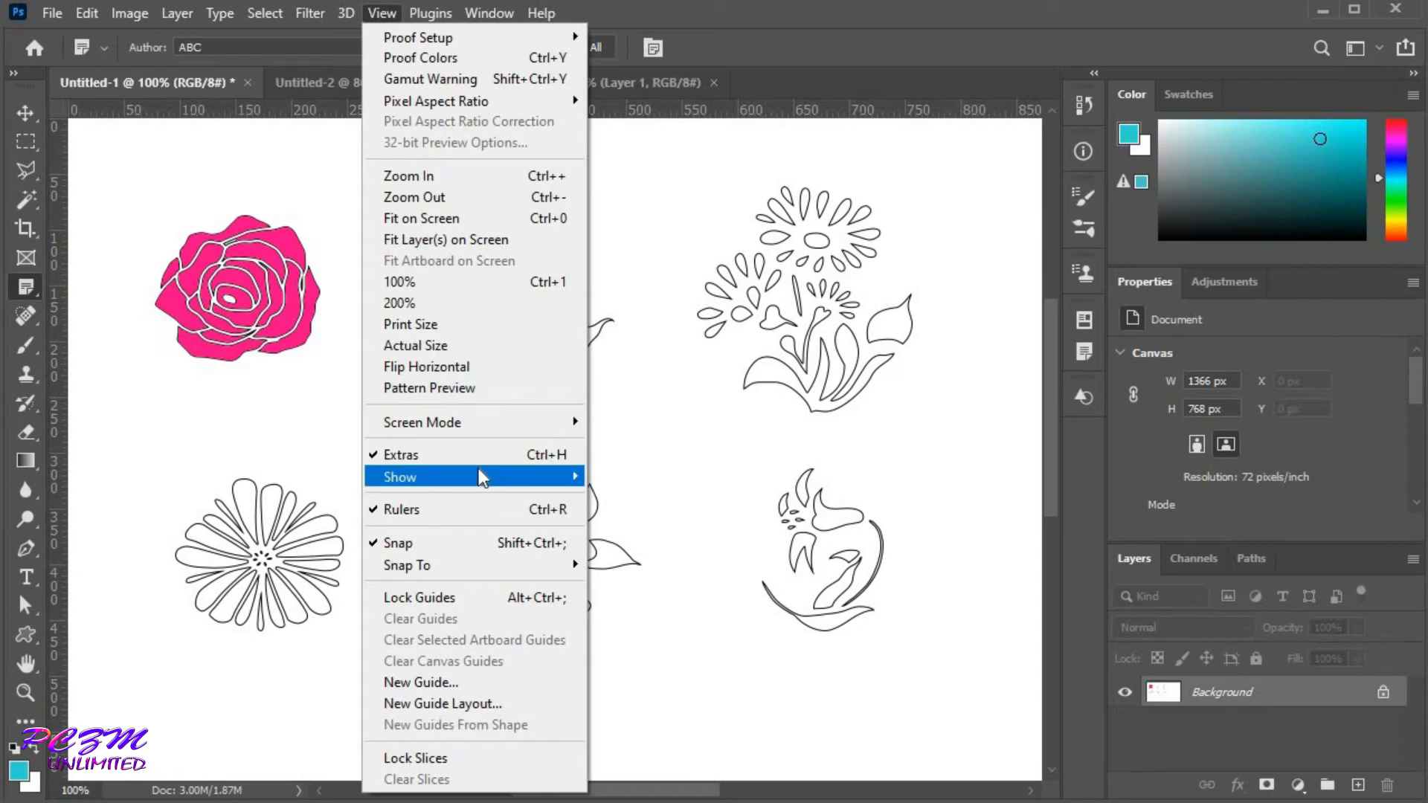
mouse_move(479, 471)
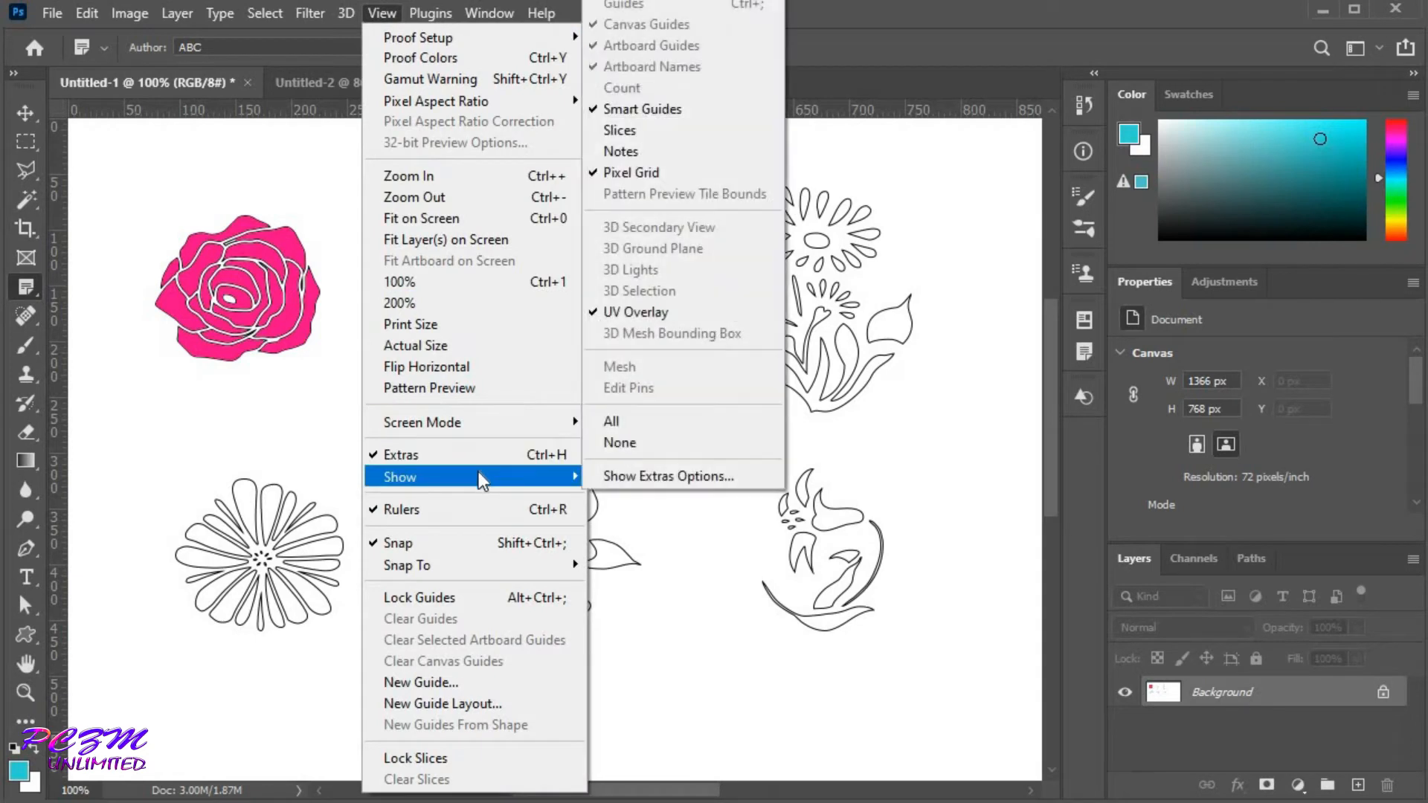
left_click(631, 150)
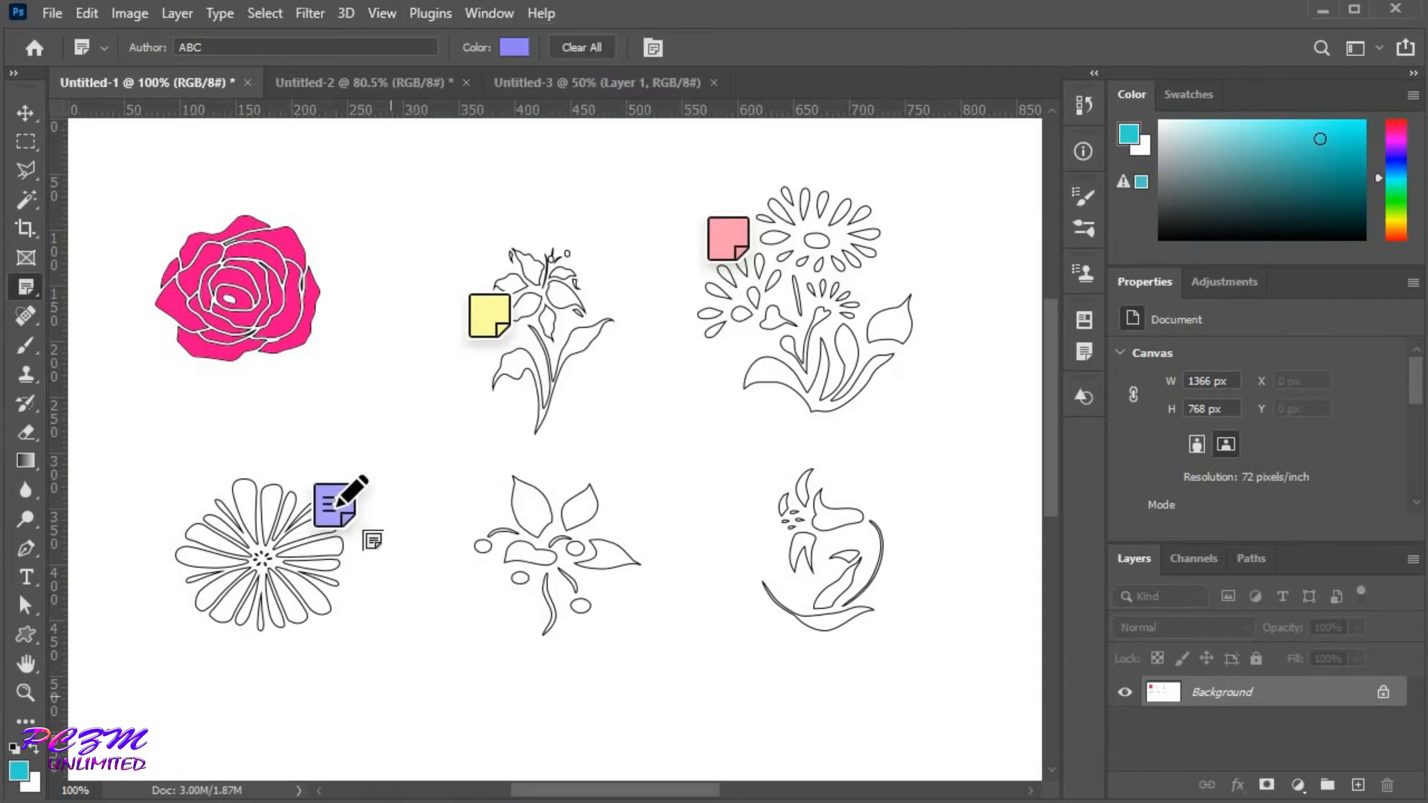
Select the yellow note beside the upper middle flower in Untitled-4.psd and open its text for reading.
left_click(491, 312)
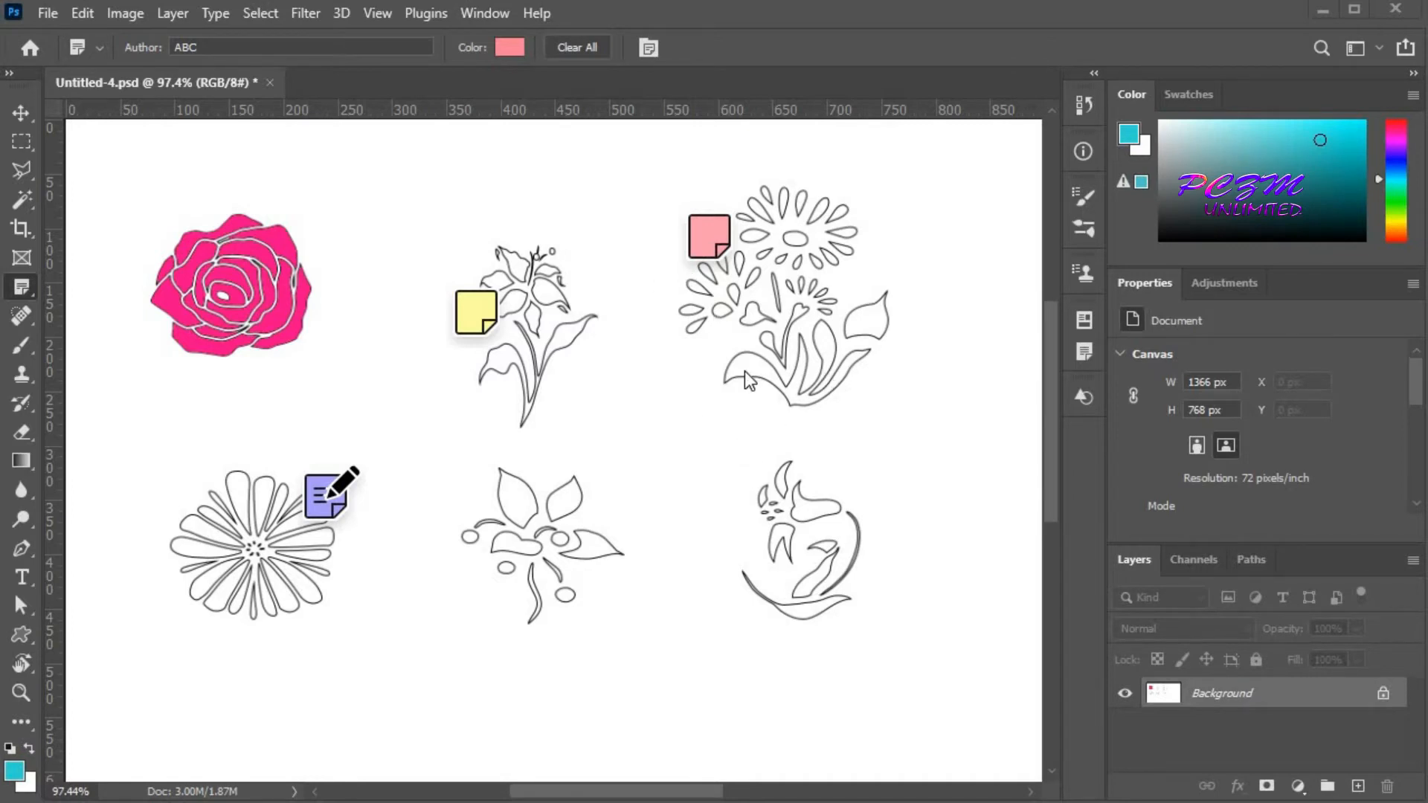
left_click(460, 293)
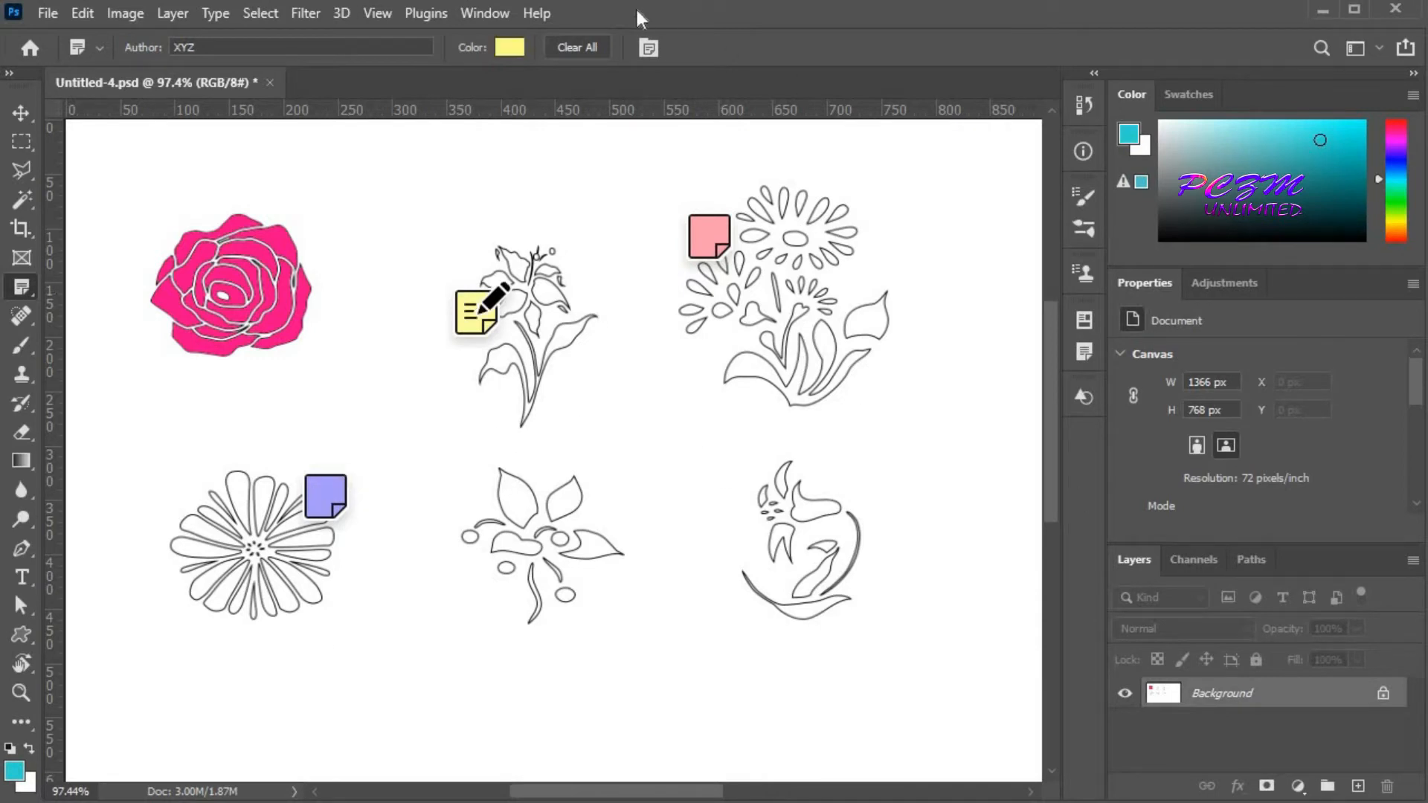
left_click(647, 47)
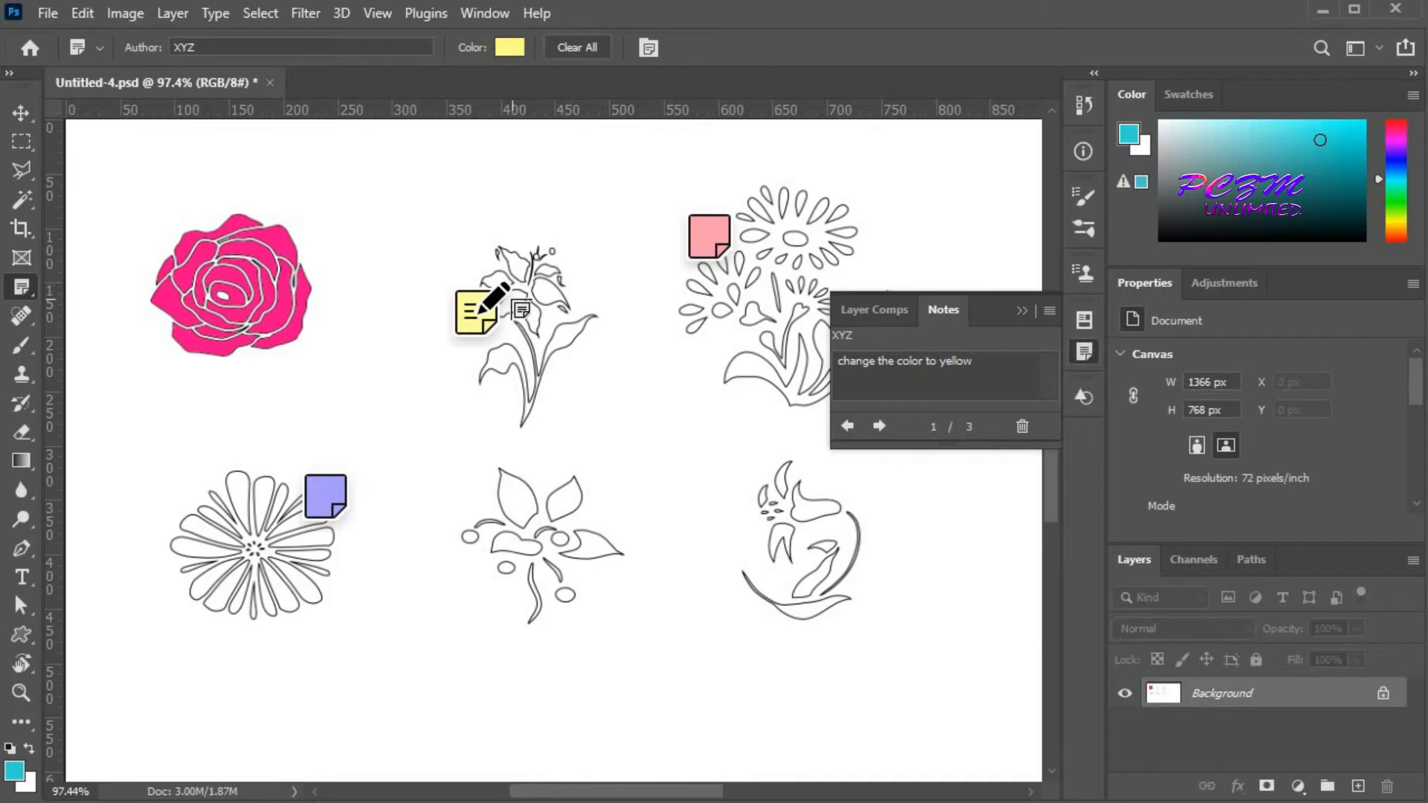
Move the yellow note away from the upper middle flower and collapse the Notes panel.
left_click_drag(467, 311, 404, 352)
left_click(1022, 310)
Select all the petals and small bud parts of the upper middle flower with the Magic Wand.
left_click(21, 200)
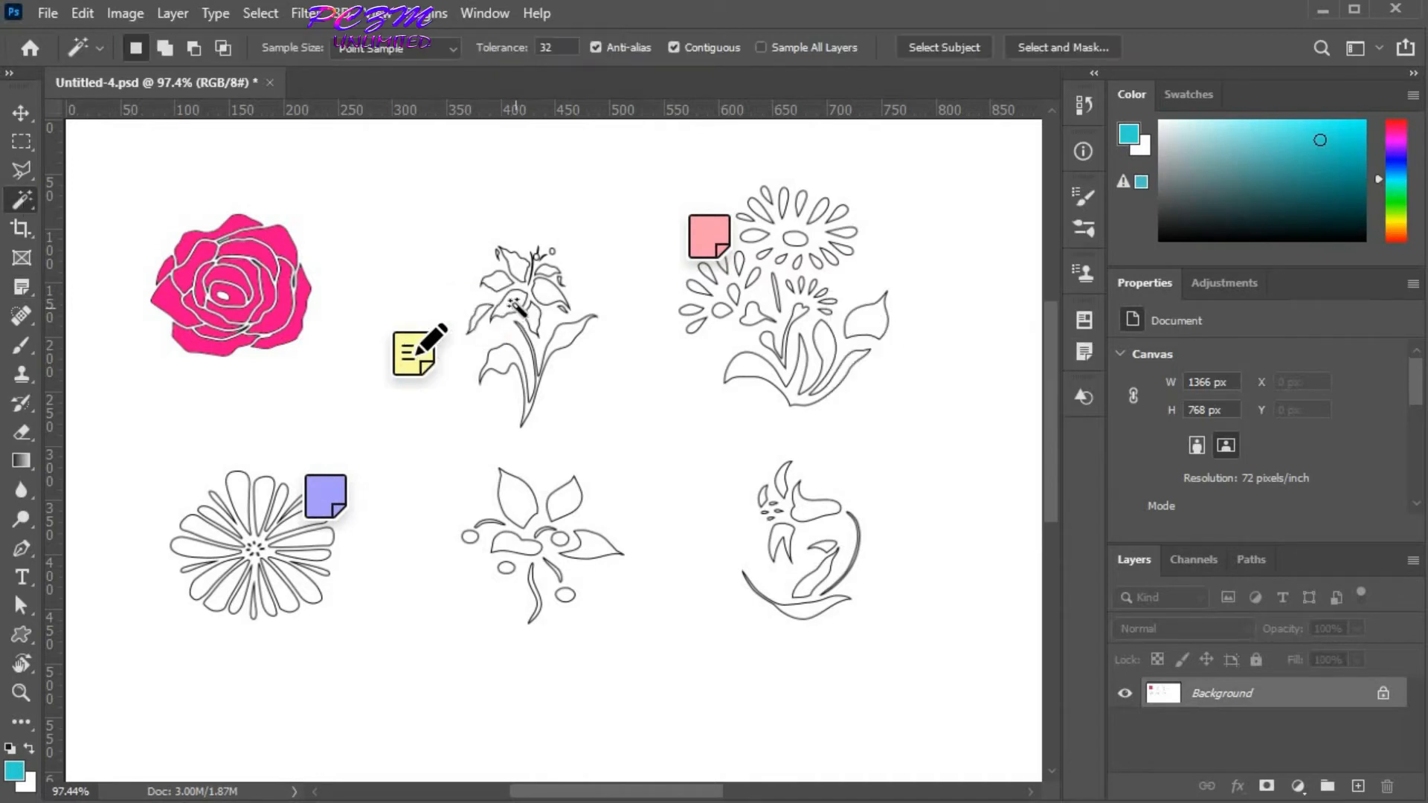
left_click(514, 305)
left_click(493, 280, "shift")
left_click(515, 264, "shift")
left_click(548, 290, "shift")
left_click(548, 271, "shift")
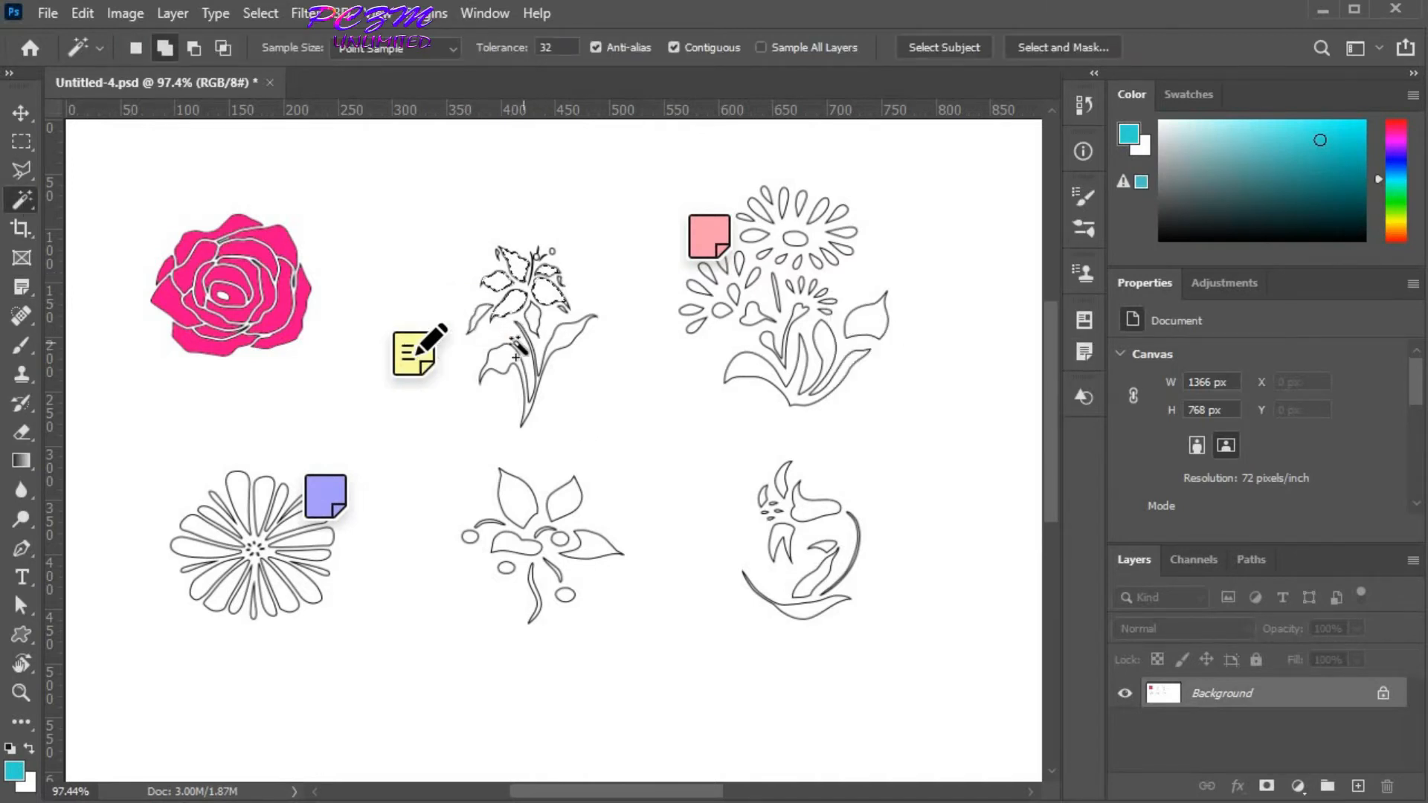
left_click(532, 321, "shift")
left_click(481, 312, "shift")
left_click(563, 306, "shift")
scroll(554, 256, "up", 5)
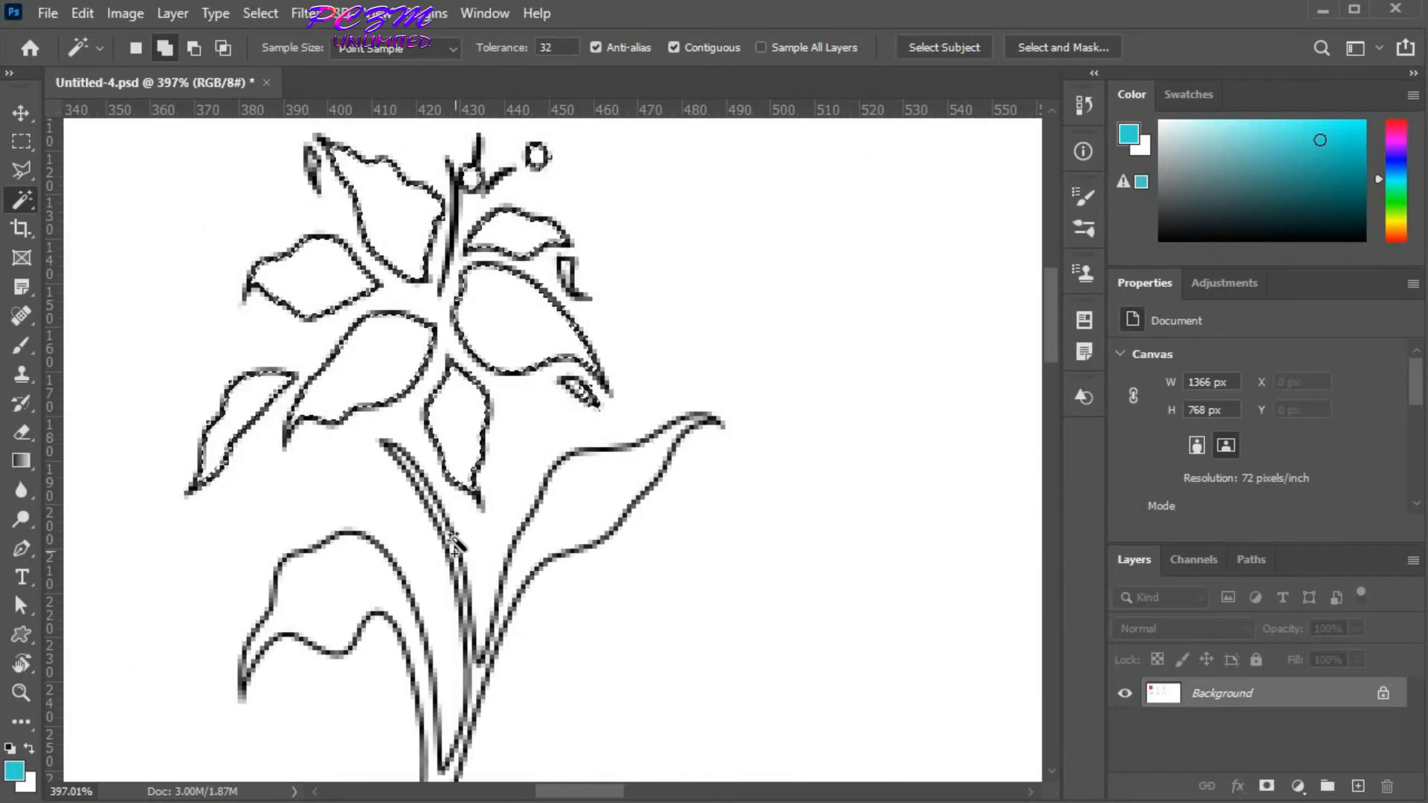
scroll(554, 376, "down", 2)
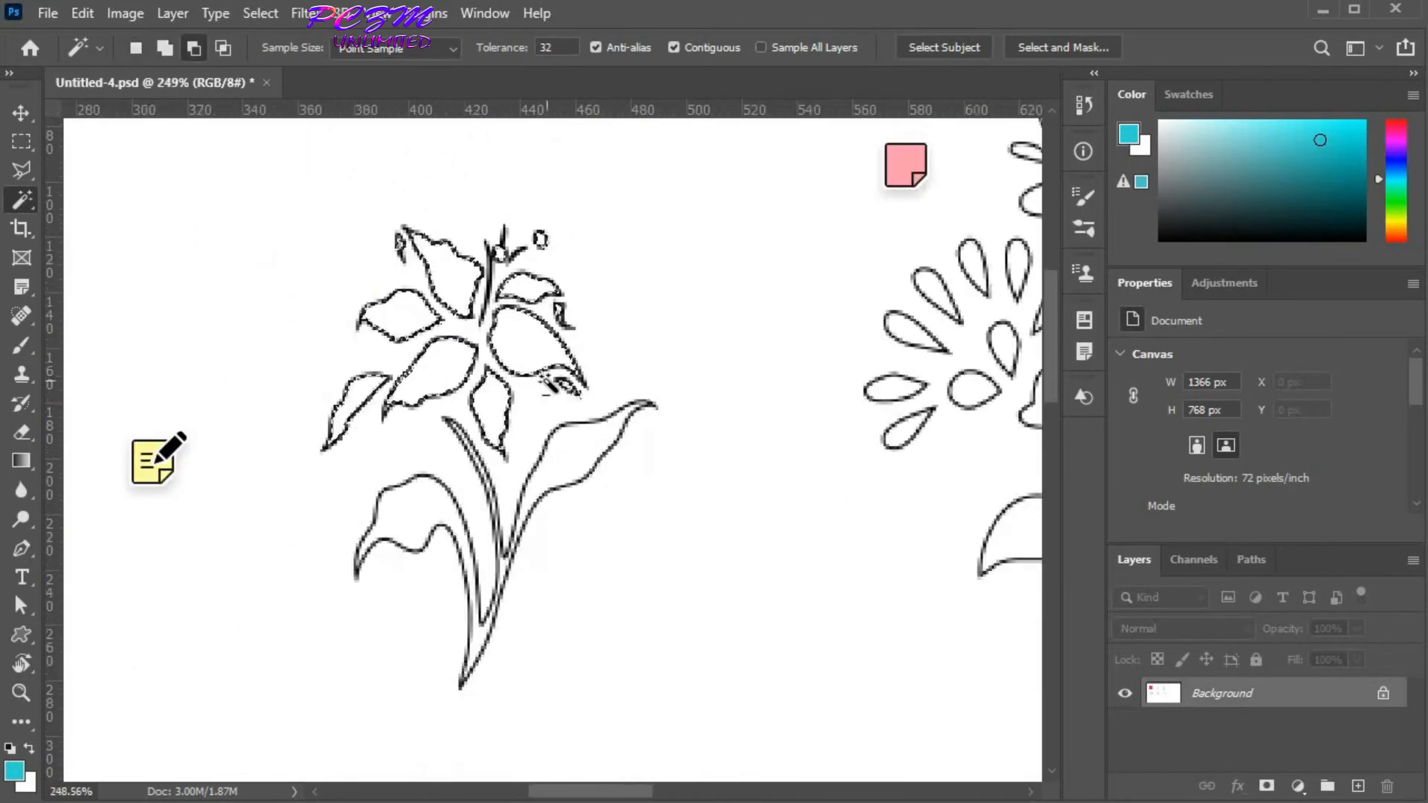
scroll(555, 380, "down", 3)
Fill the selected petals of the upper middle flower with yellow faf702, using a custom fill color.
left_click(83, 12)
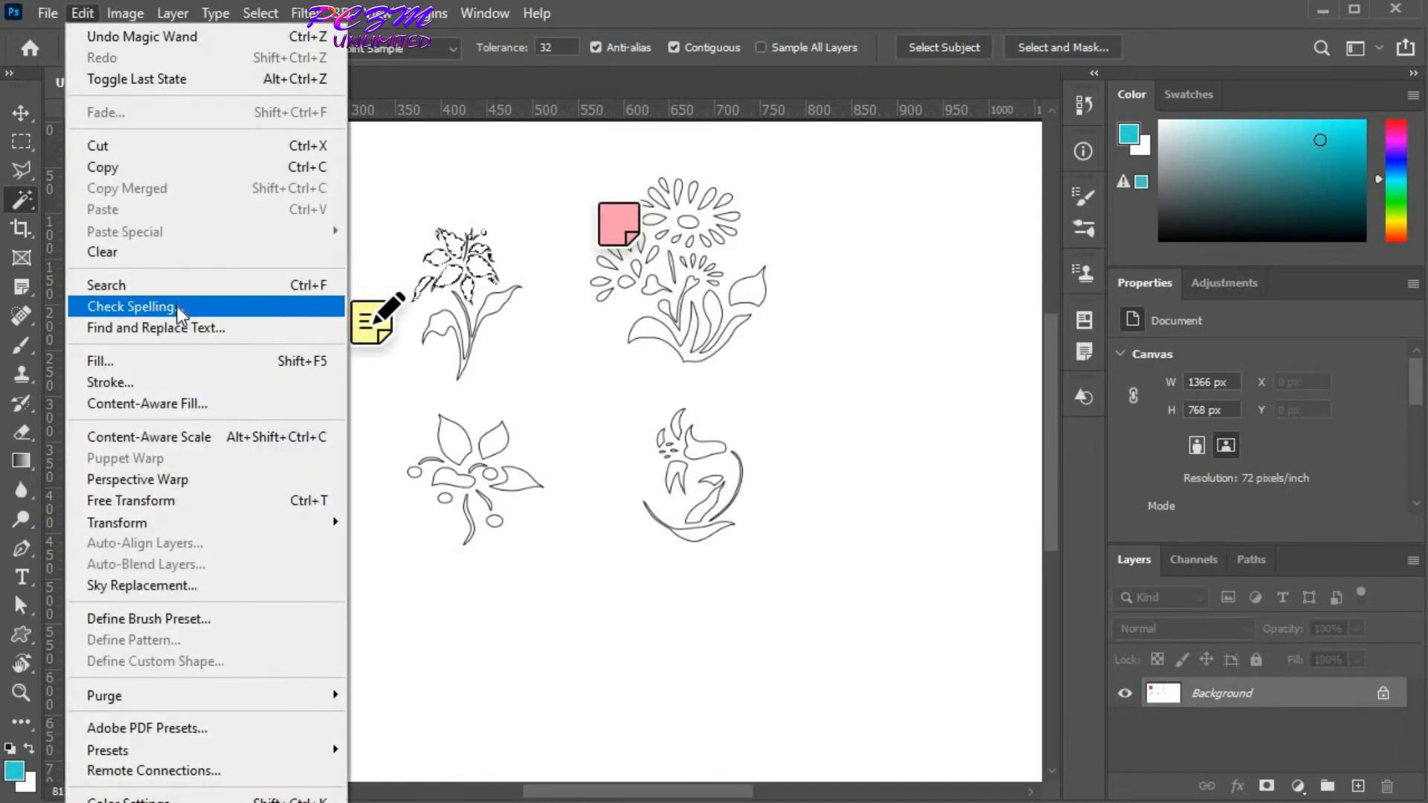
left_click(173, 363)
left_click(760, 100)
left_click(714, 153)
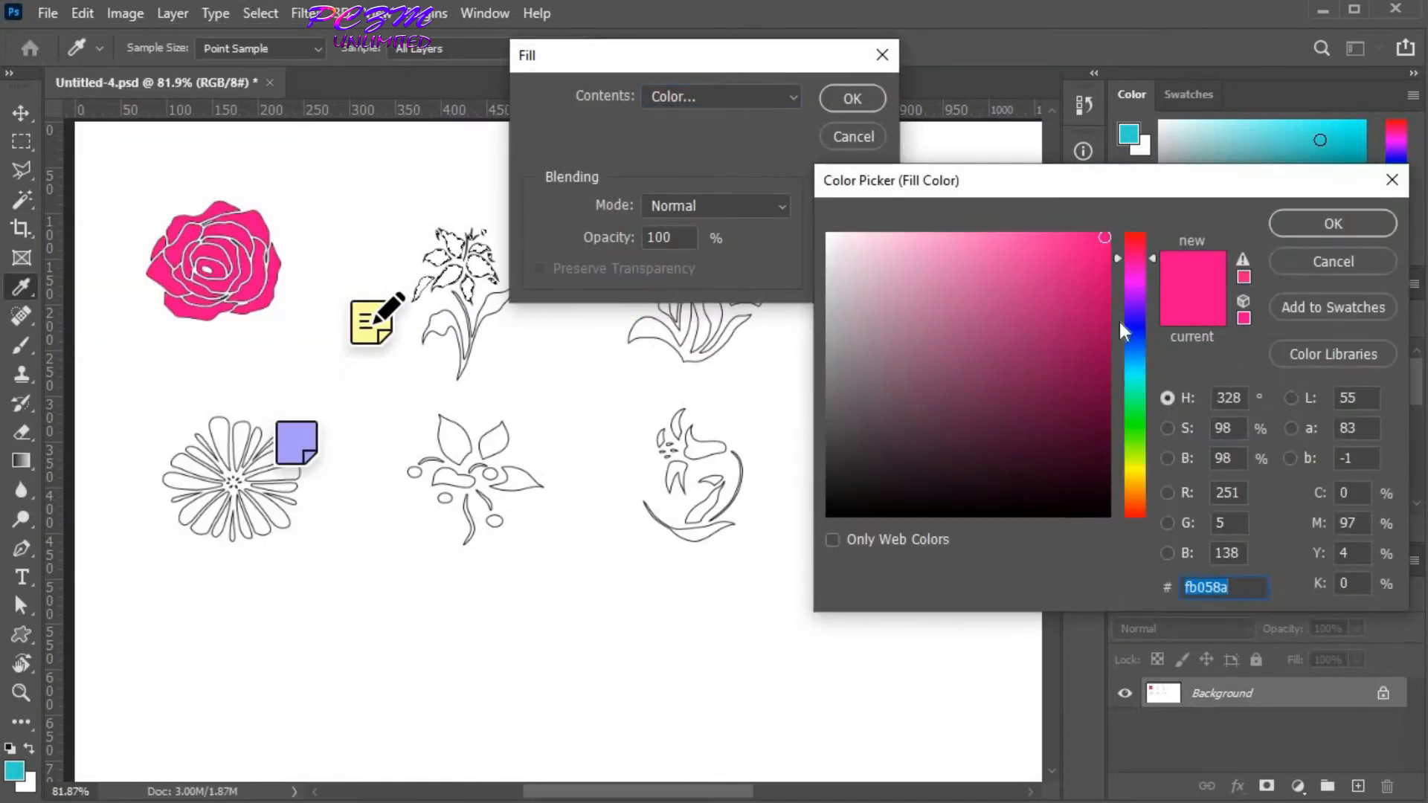
left_click_drag(1123, 331, 1132, 470)
left_click(1113, 235)
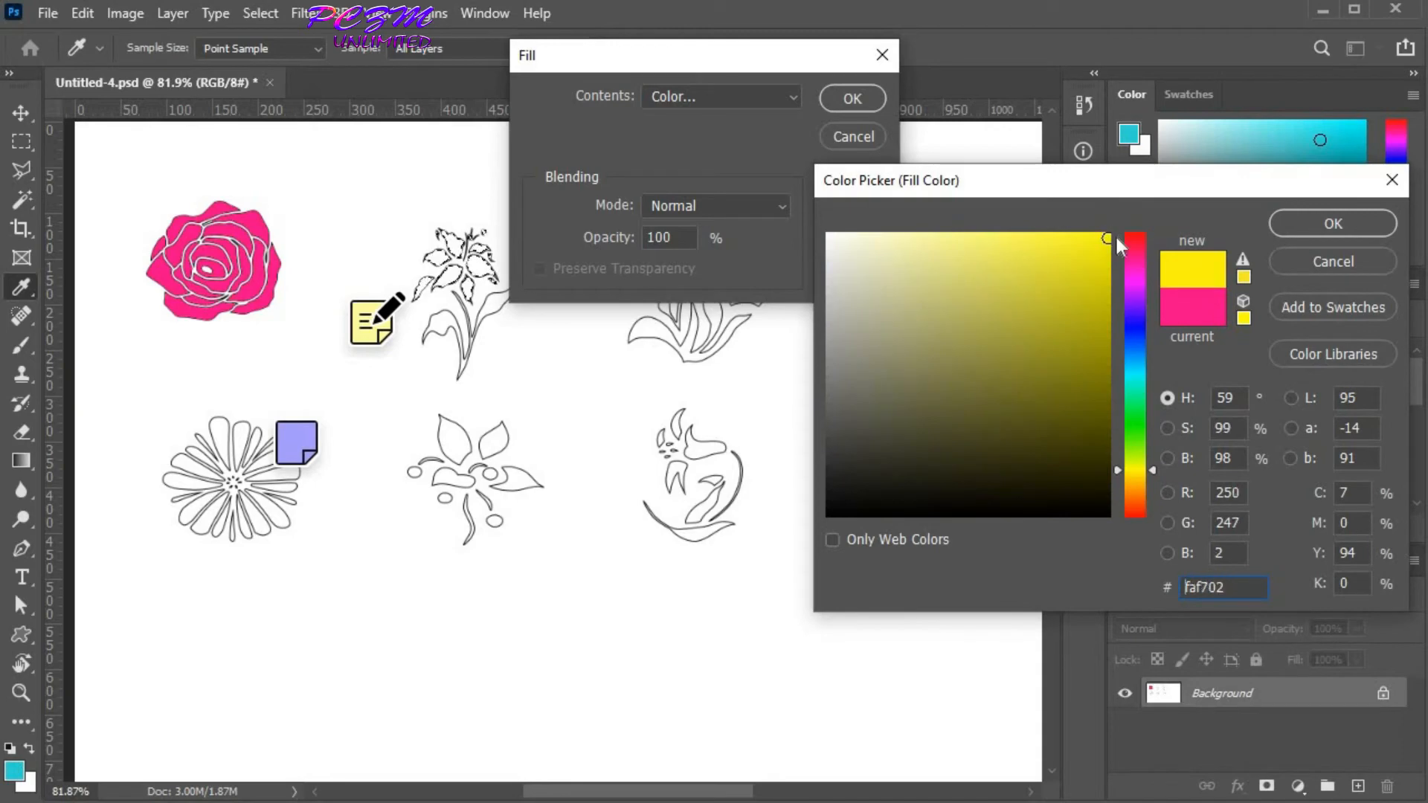
left_click(1342, 219)
left_click(847, 99)
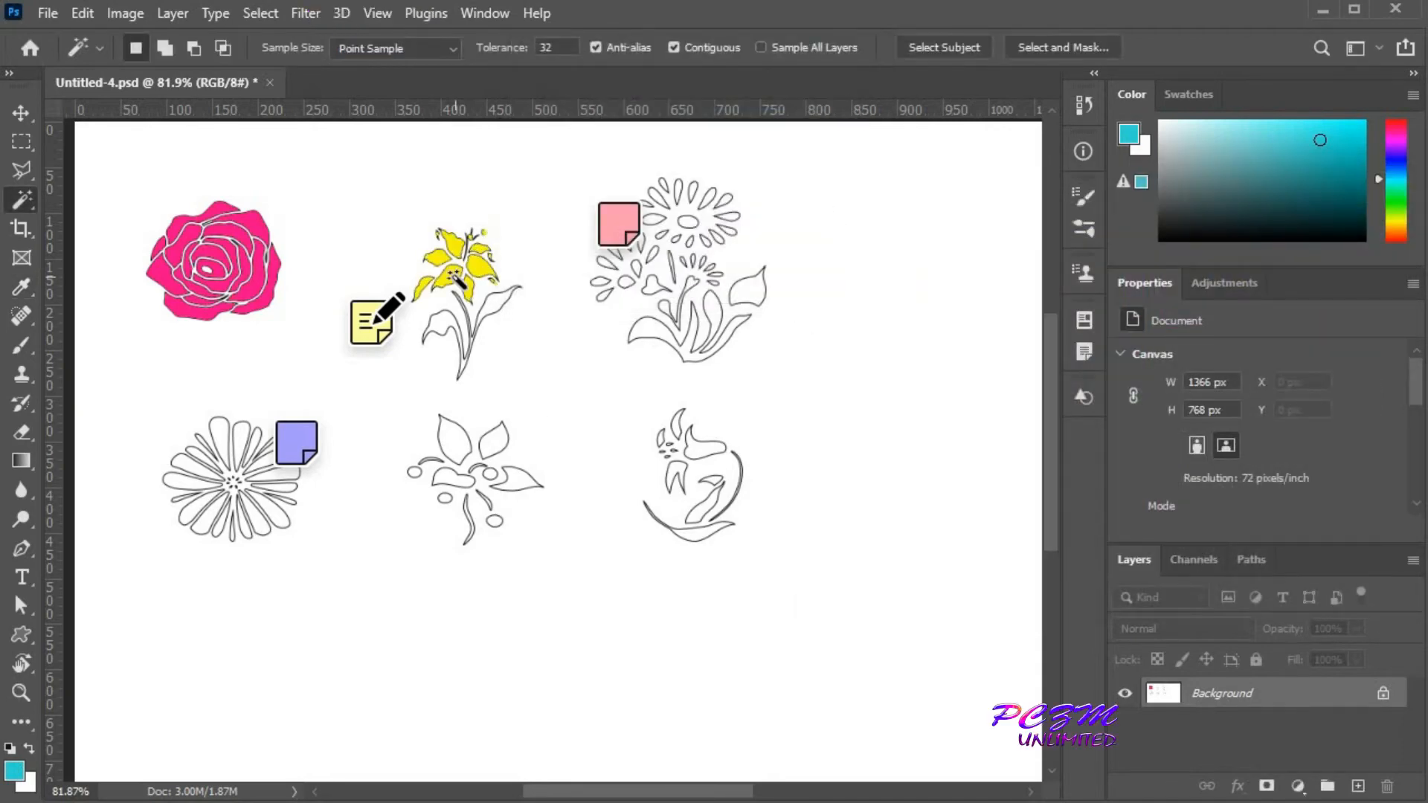
Start a Magic Wand selection of the leaves and stem of the upper middle flower.
scroll(452, 297, "down", 3)
scroll(577, 387, "up", 8)
scroll(588, 394, "up", 10)
scroll(732, 517, "left", 9)
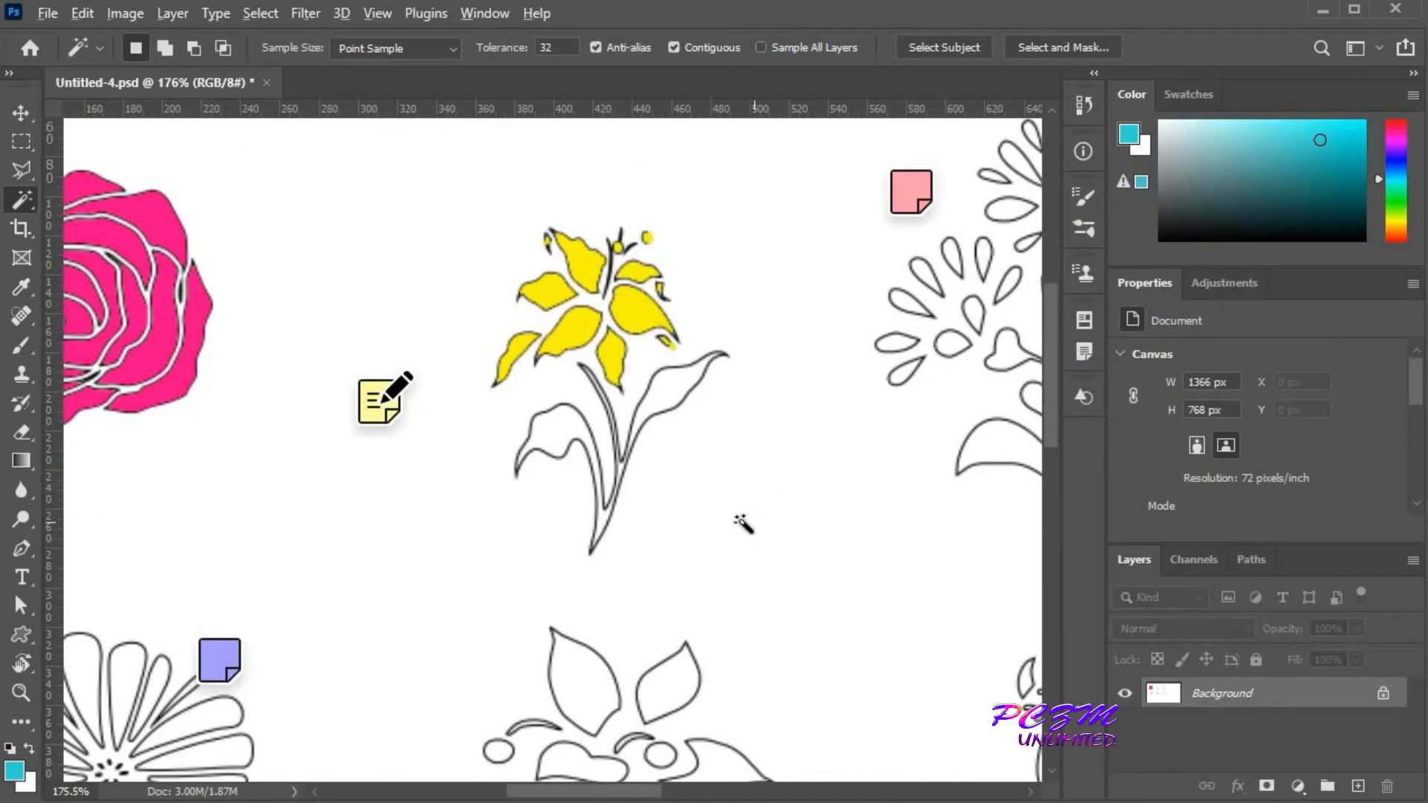
scroll(734, 520, "up", 5)
left_click(476, 386)
left_click(614, 332, "shift")
left_click(559, 448, "shift")
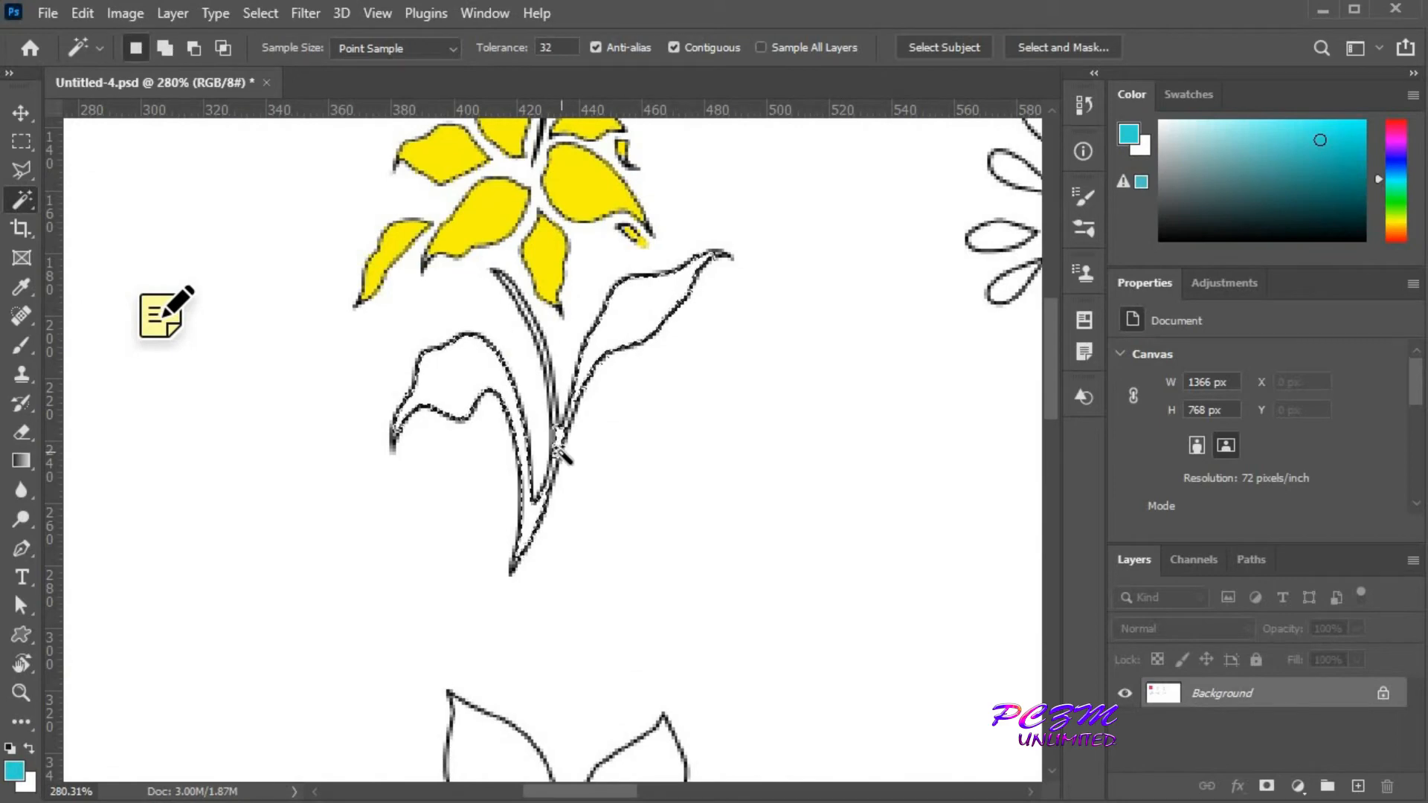
Add the remaining narrow areas of the upper middle flower's stem and leaf joints to the selection.
scroll(561, 450, "up", 6)
scroll(564, 280, "up", 3)
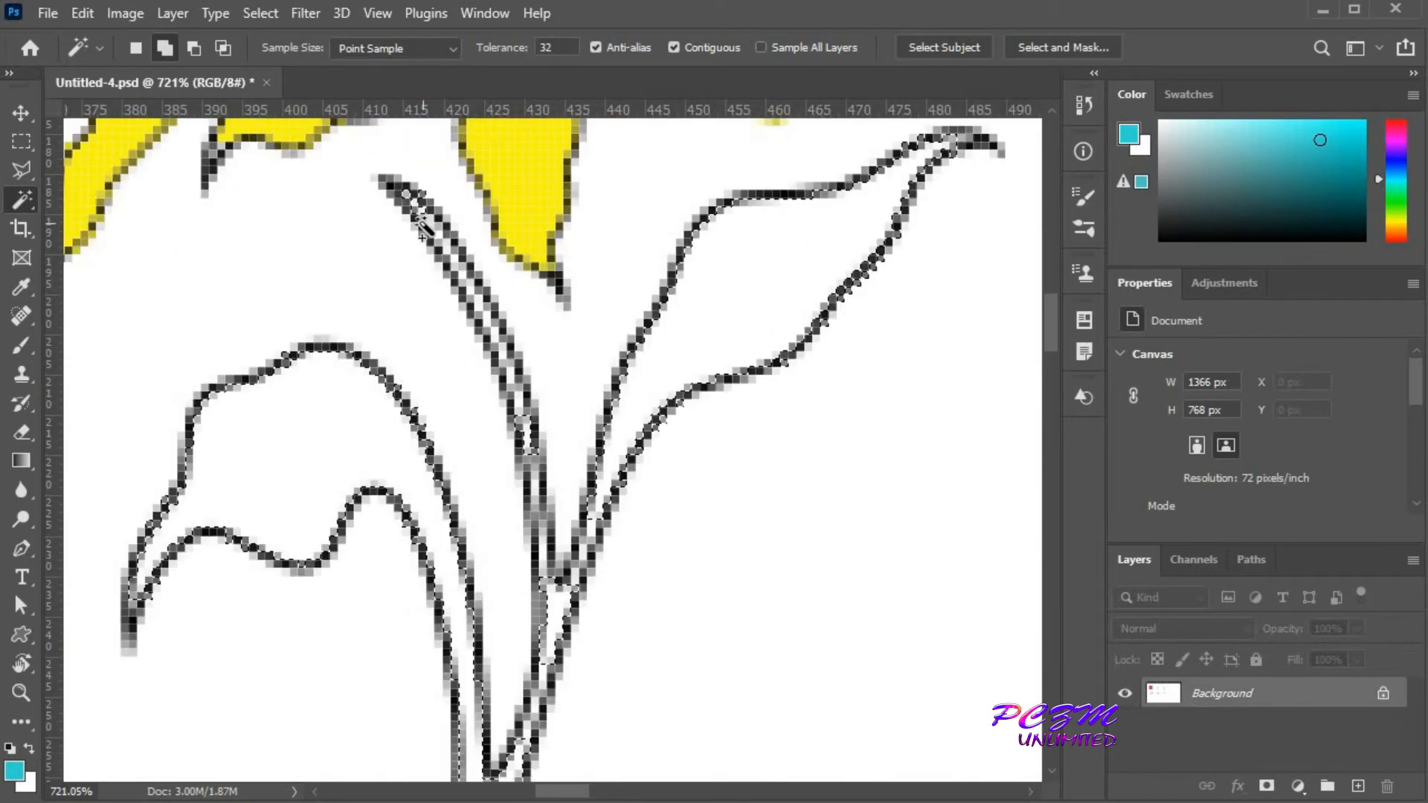
left_click(478, 307, "shift")
left_click(529, 455, "shift")
left_click(544, 549, "shift")
left_click(583, 548, "shift")
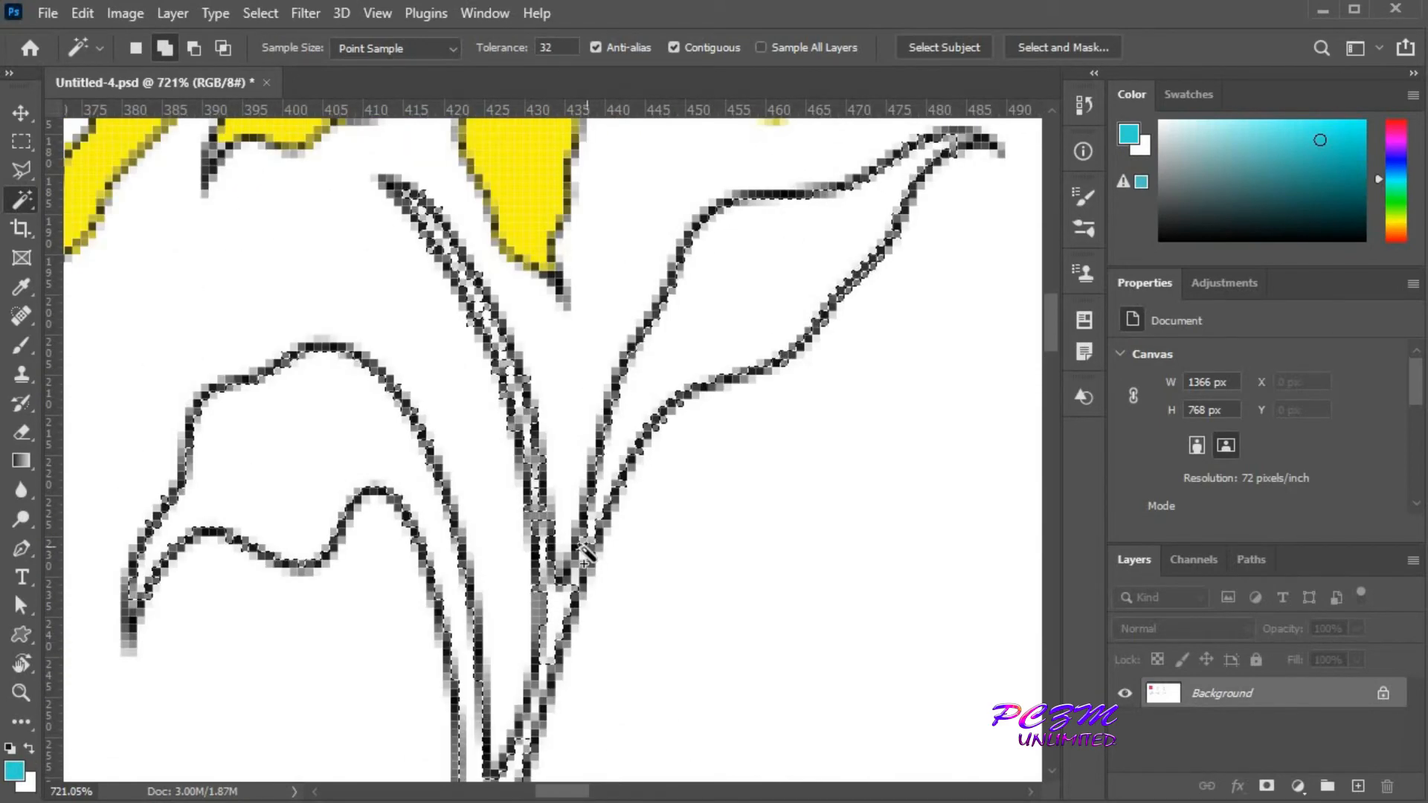
scroll(565, 568, "down", 3)
left_click(538, 504, "shift")
left_click(524, 542, "shift")
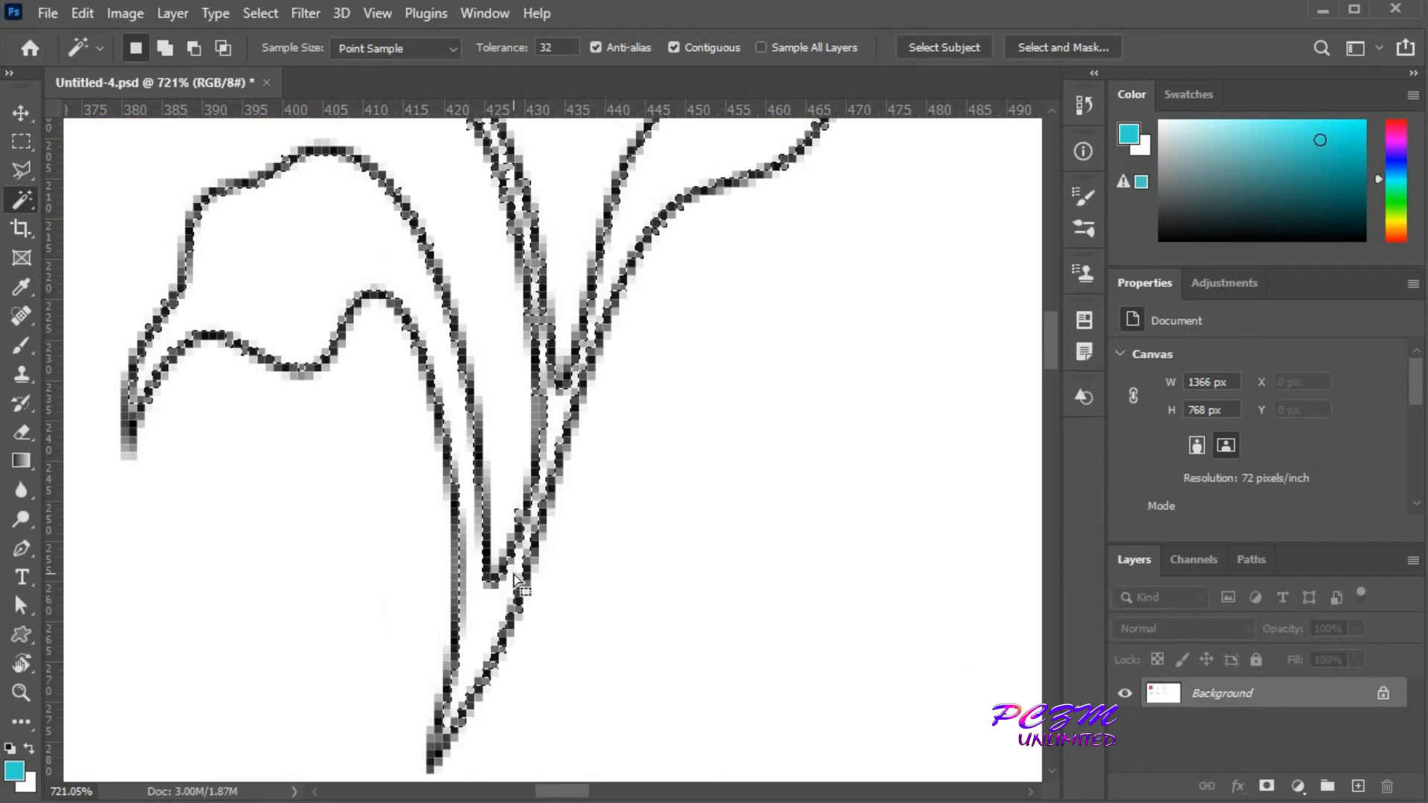
scroll(828, 478, "down", 3)
scroll(468, 583, "down", 3)
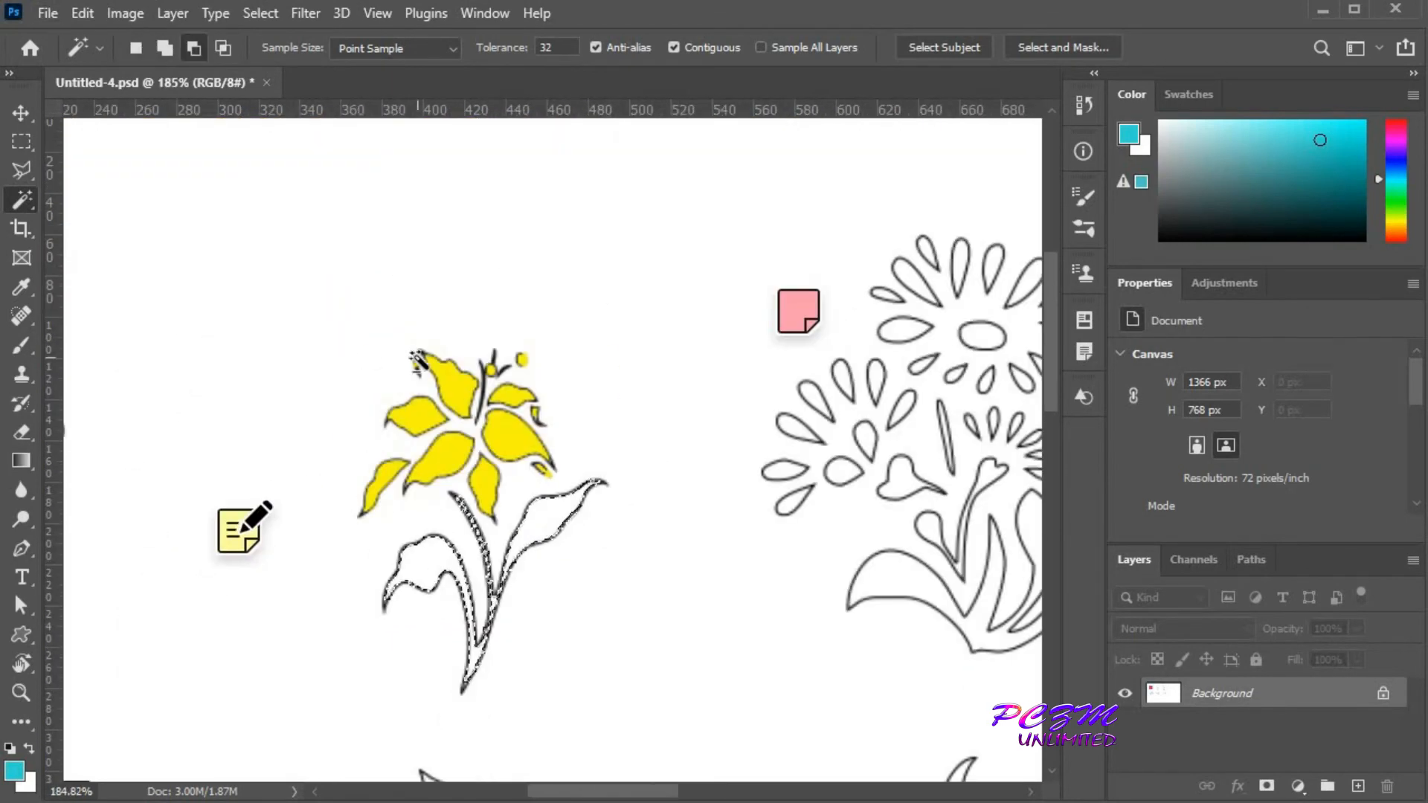
Fill the selected leaves and stem with dark green 1f6516, using a custom fill color.
left_click(81, 13)
left_click(127, 357)
left_click(721, 97)
left_click(743, 153)
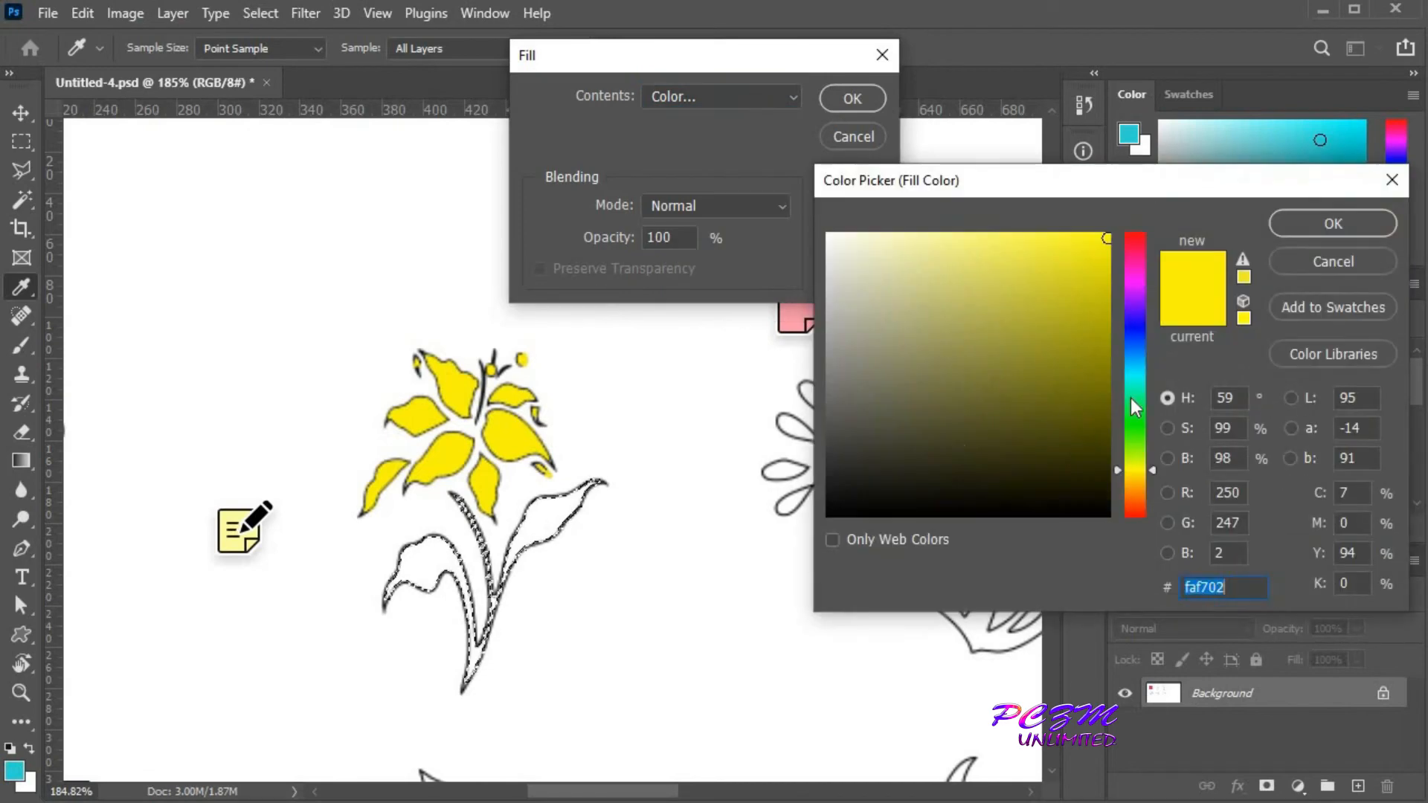
left_click_drag(1131, 402, 1131, 440)
mouse_move(1075, 400)
left_mouse_down()
mouse_move(1062, 386)
mouse_move(1048, 404)
left_mouse_up()
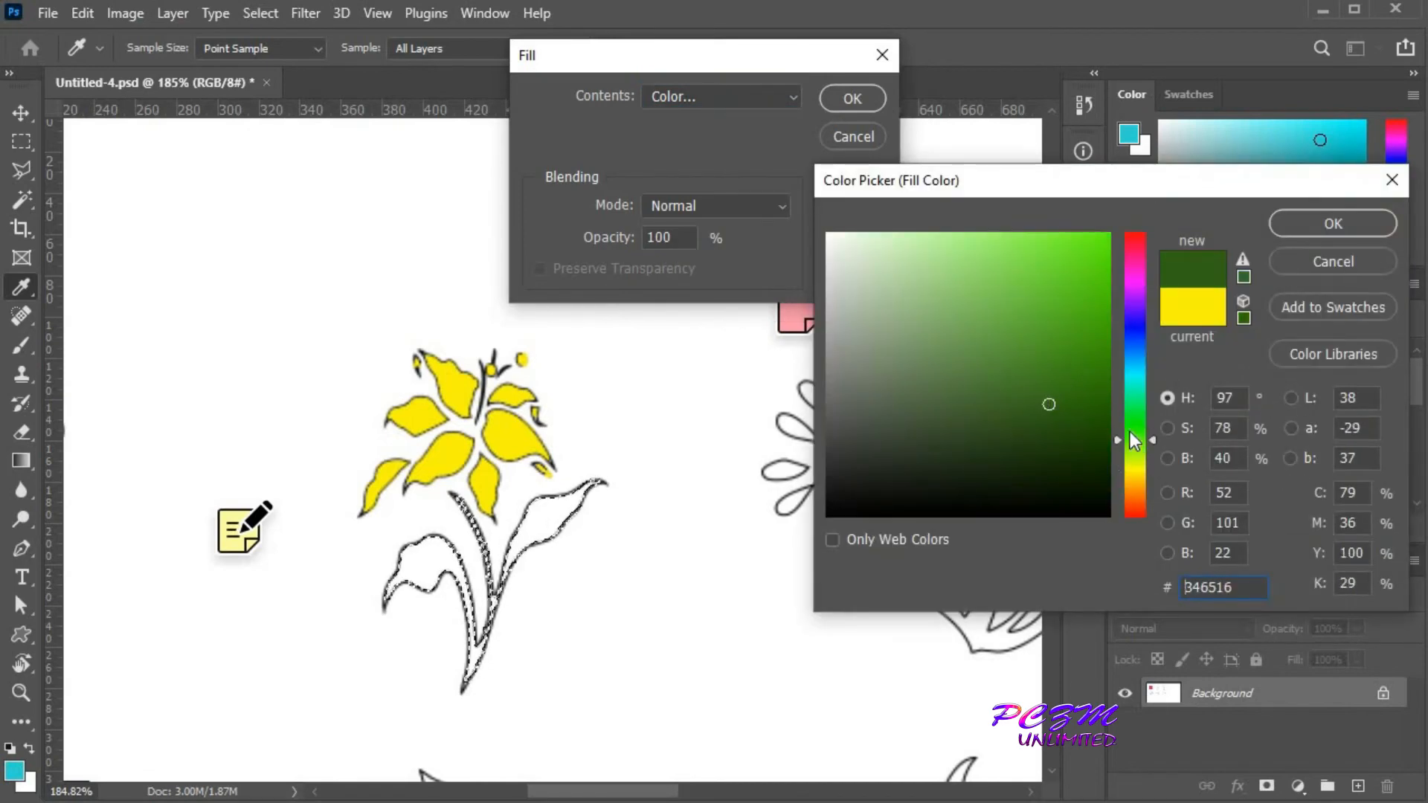
left_click_drag(1133, 440, 1133, 428)
left_click(1332, 223)
left_click(852, 98)
key("w")
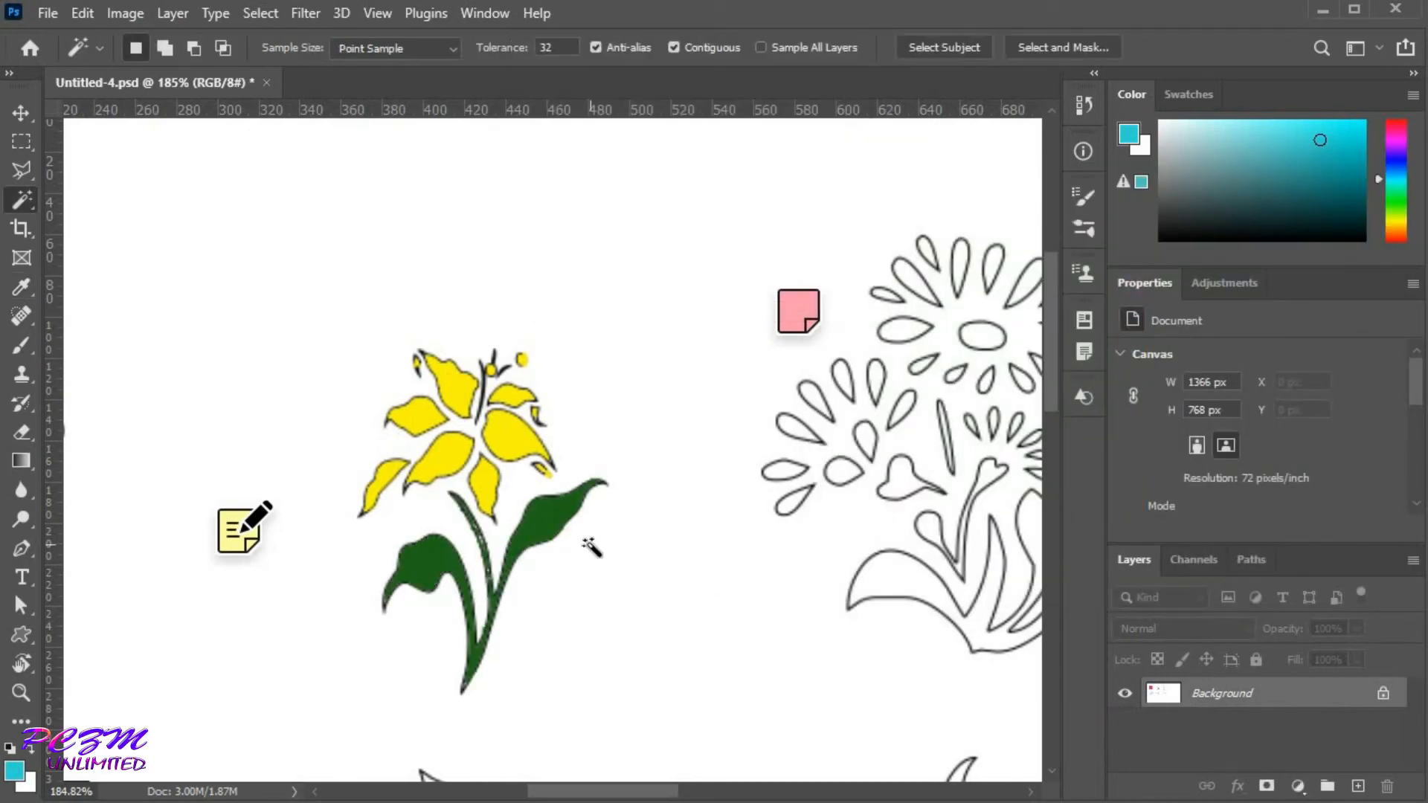
Open the pink note's text for reading with the Note tool, and move the note away from the upper right bouquet.
scroll(583, 547, "down", 2)
scroll(580, 529, "down", 5)
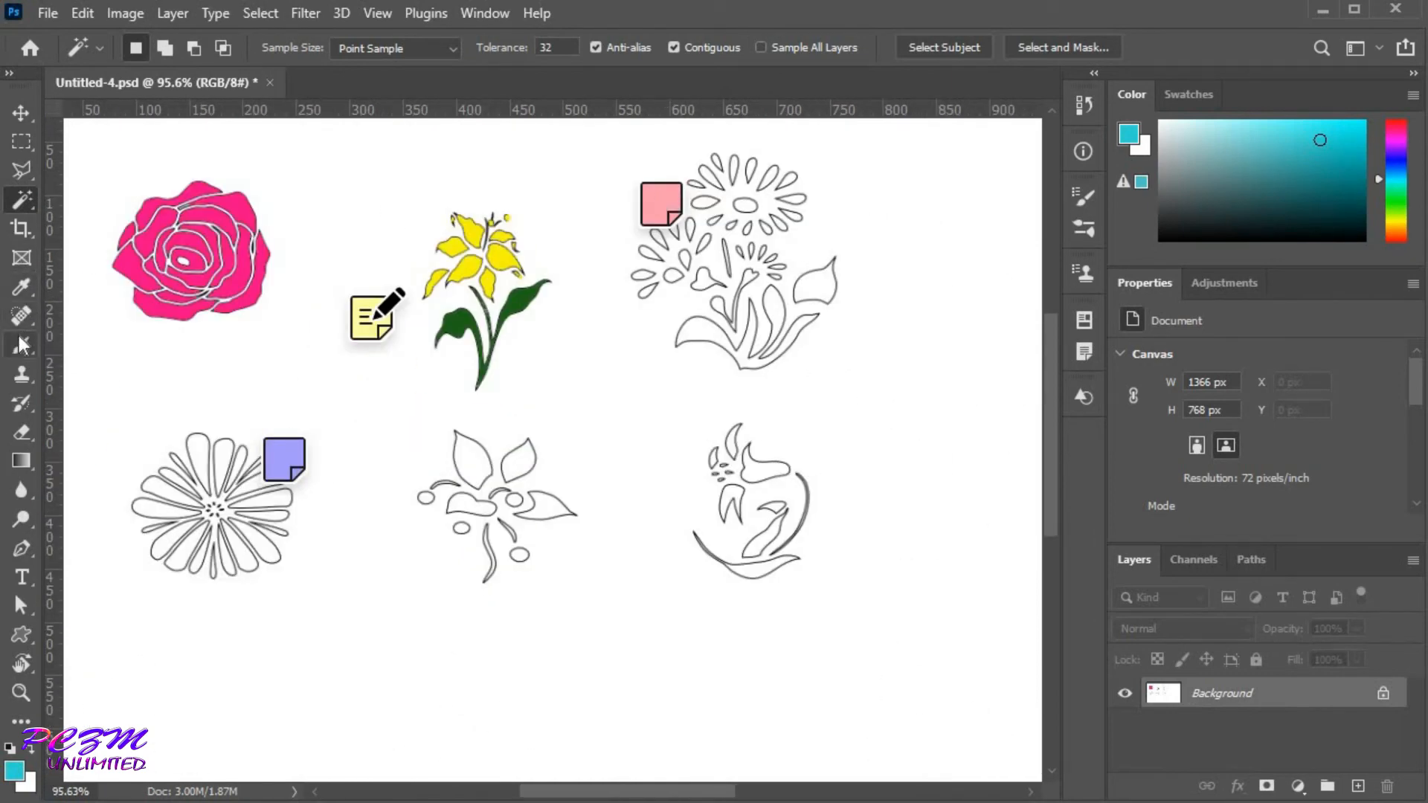
left_click(18, 293)
left_click(97, 372)
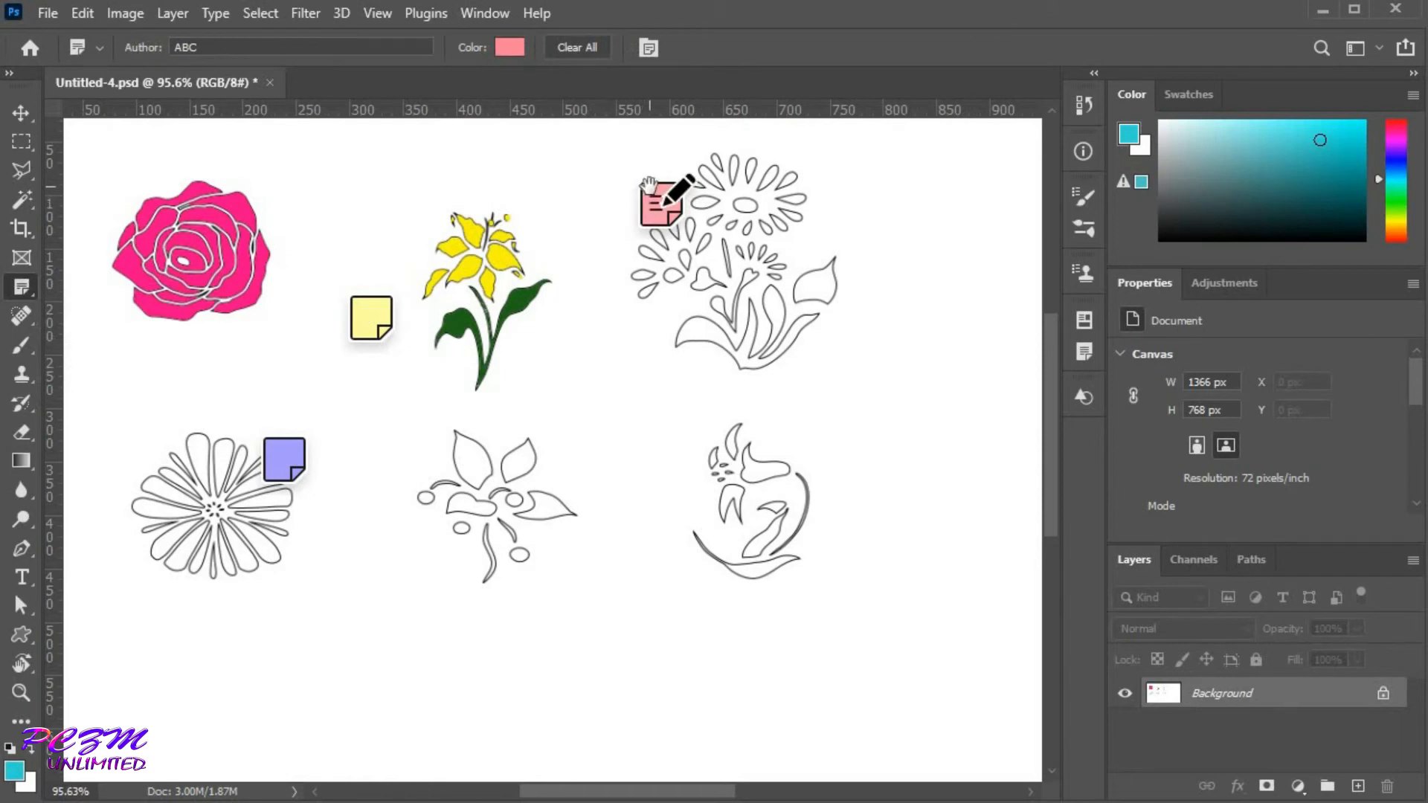
left_click(648, 48)
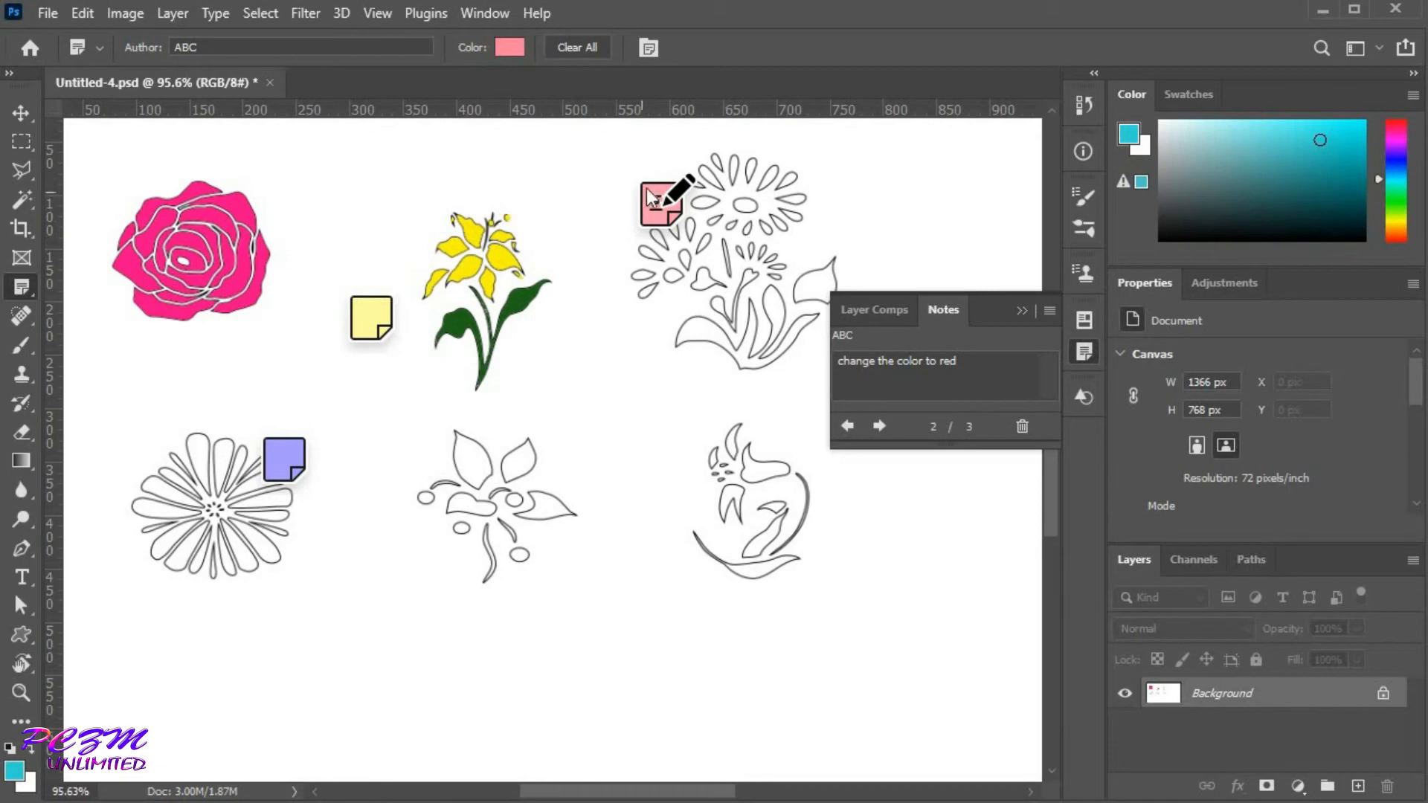
left_click_drag(650, 199, 583, 179)
Select the petals and oval center of the bouquet's top flower head with the Magic Wand.
scroll(797, 325, "up", 5)
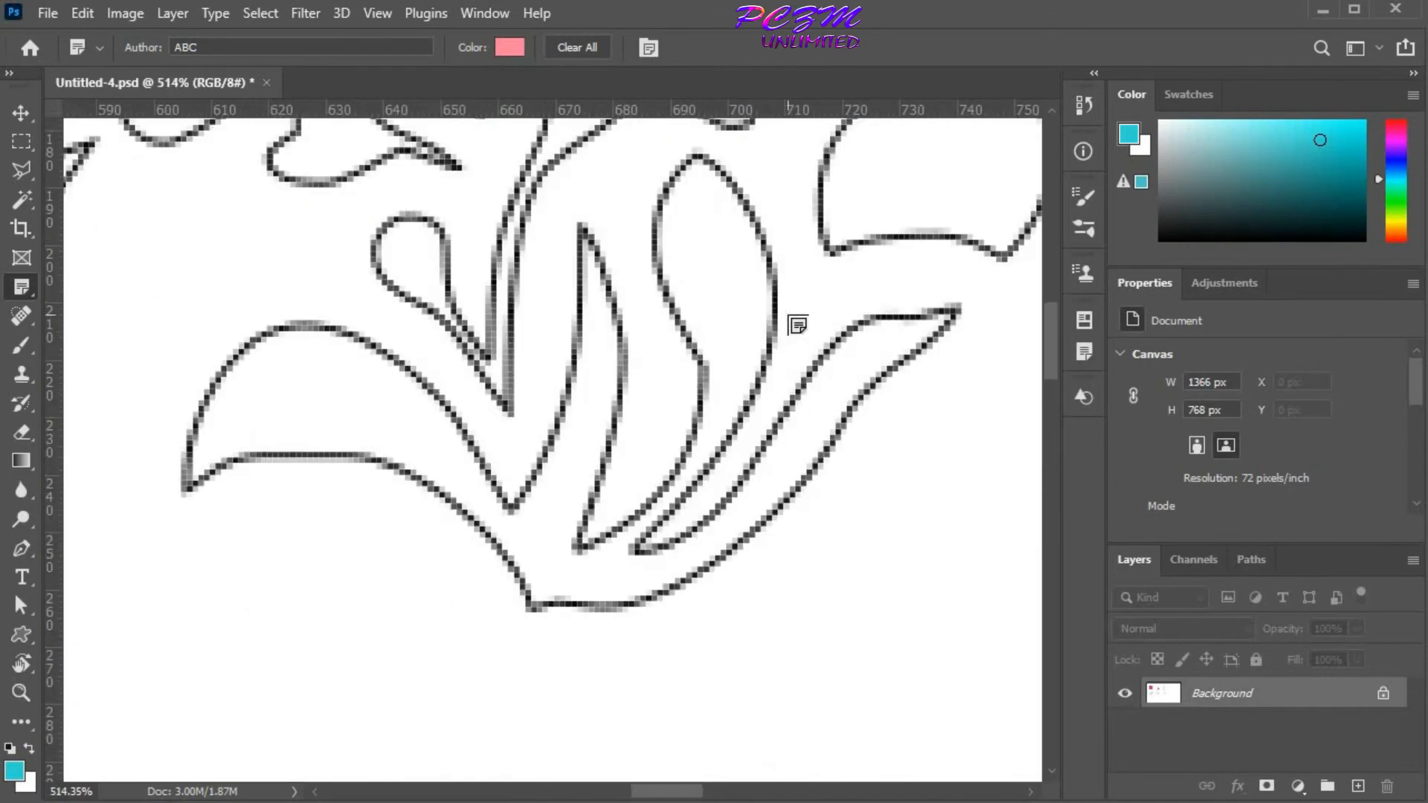
scroll(797, 325, "down", 2)
key("w")
left_click(569, 210, "shift")
left_click(638, 204, "shift")
left_click(710, 231, "shift")
left_click(787, 241, "shift")
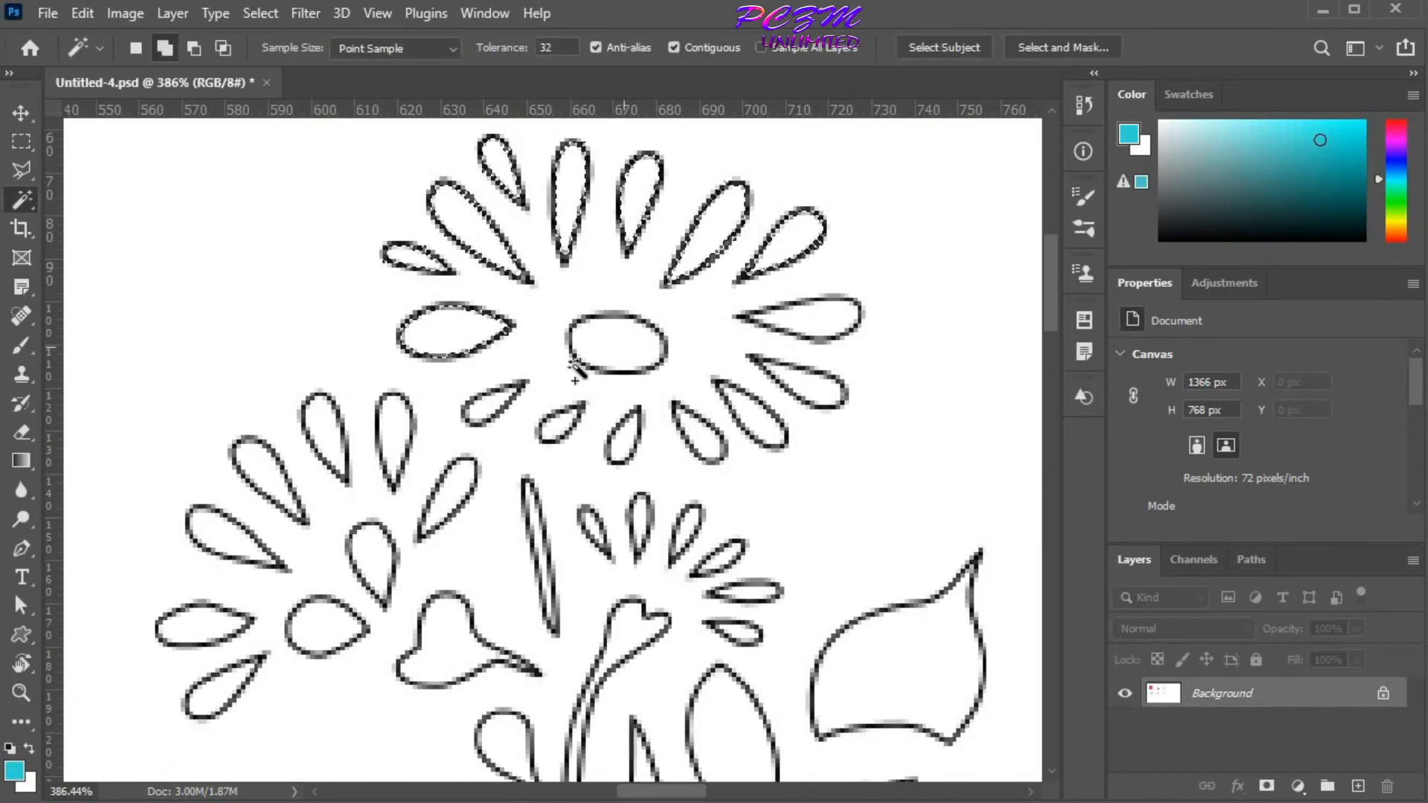
left_click(606, 345, "shift")
left_click(620, 440, "shift")
left_click(769, 429, "shift")
Add the petals of the bouquet's left flower head to the selection.
scroll(471, 551, "down", 1)
left_click(444, 445, "shift")
left_click(394, 383, "shift")
left_click(325, 377, "shift")
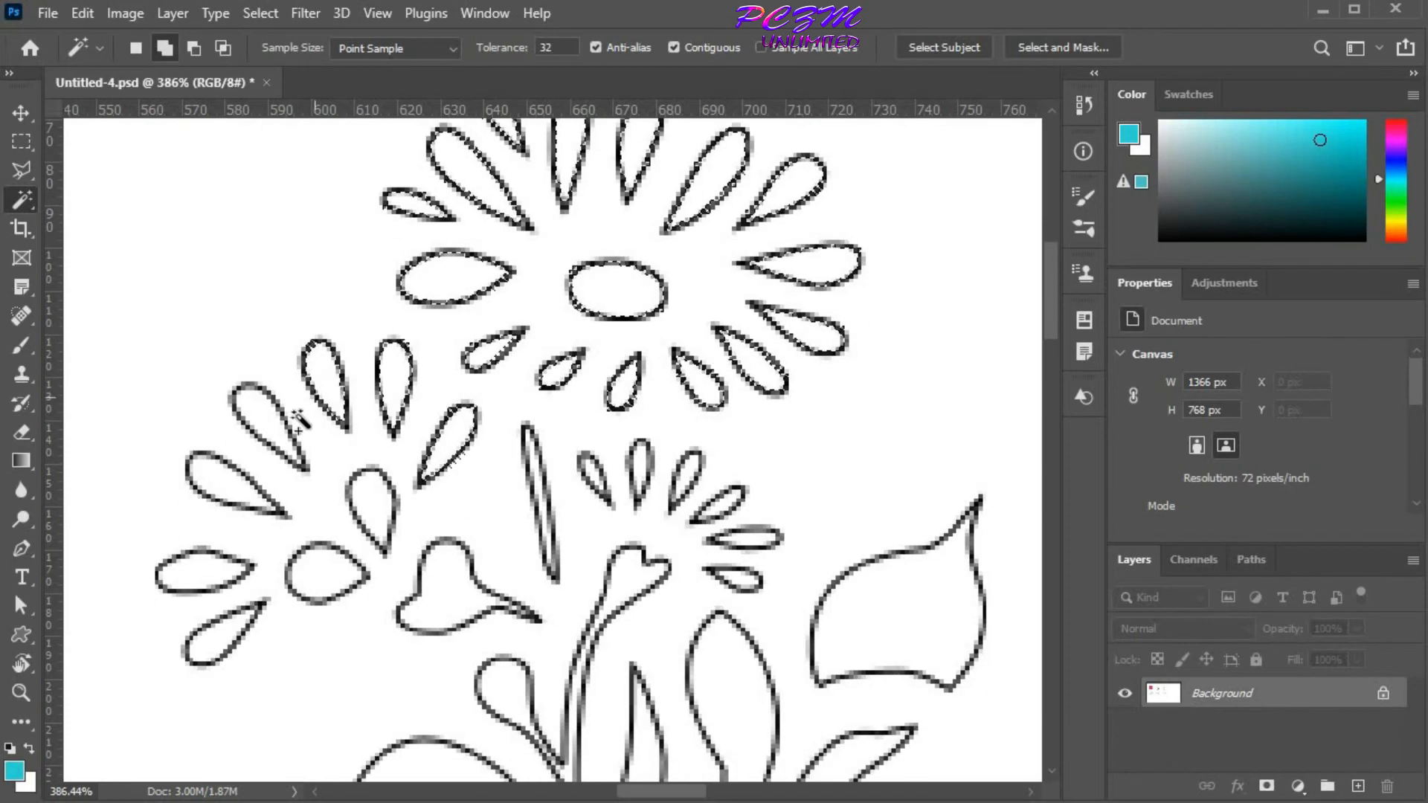
left_click(265, 420, "shift")
left_click(223, 481, "shift")
left_click(204, 565, "shift")
left_click(220, 633, "shift")
Add the petals of the bouquet's small middle flower head and the large pointed bud on the right to the selection.
scroll(436, 510, "down", 5)
left_click(597, 295, "shift")
left_click(640, 292, "shift")
left_click(685, 299, "shift")
left_click(725, 325, "shift")
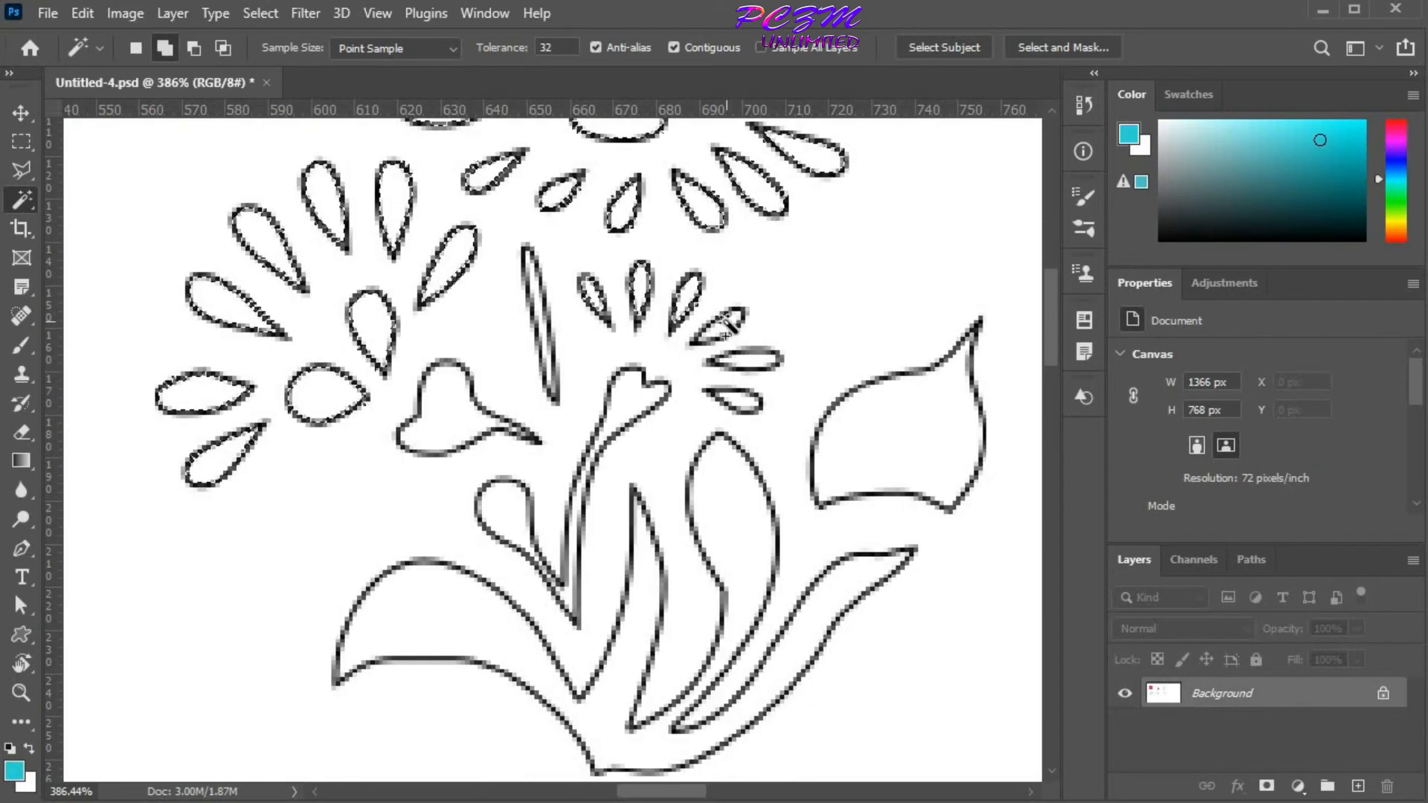
left_click(755, 360, "shift")
left_click(743, 403, "shift")
scroll(803, 556, "down", 1)
scroll(815, 547, "up", 1)
left_click(865, 513, "shift")
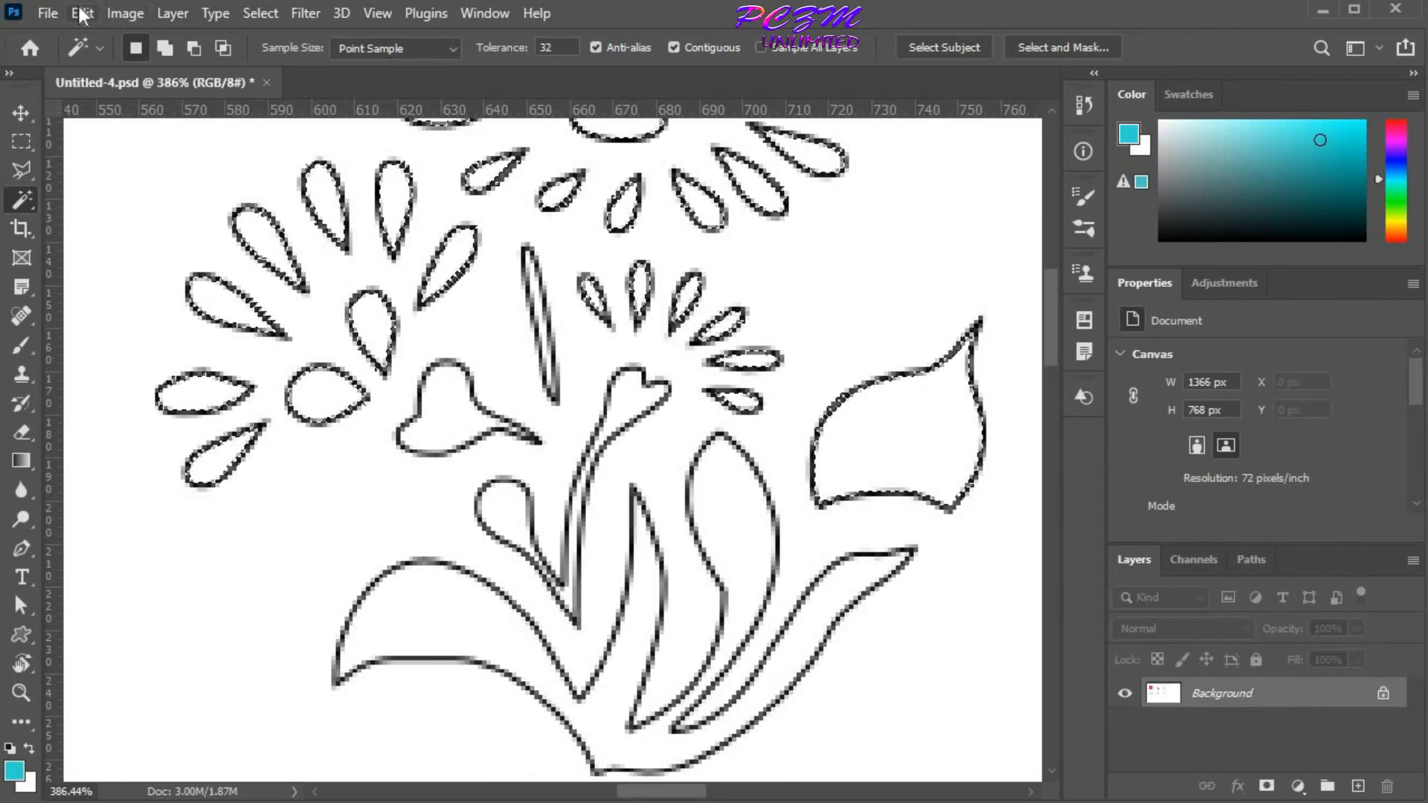
Fill the selected bouquet petals and the large bud with bright red, using a custom fill color.
left_click(82, 13)
left_click(172, 359)
left_click(688, 97)
left_click(669, 156)
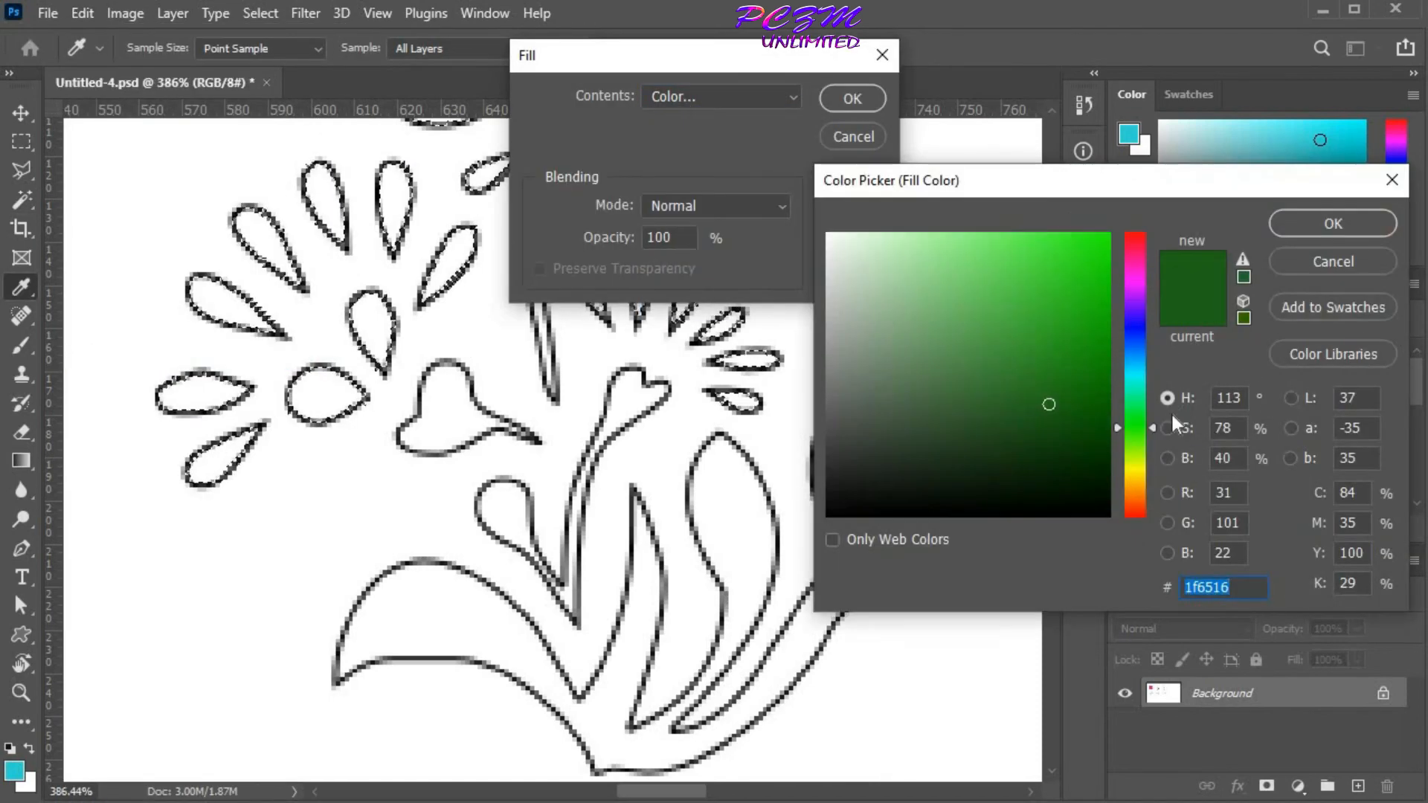
left_click(1134, 234)
left_click(1106, 236)
left_click(1336, 225)
key("Return")
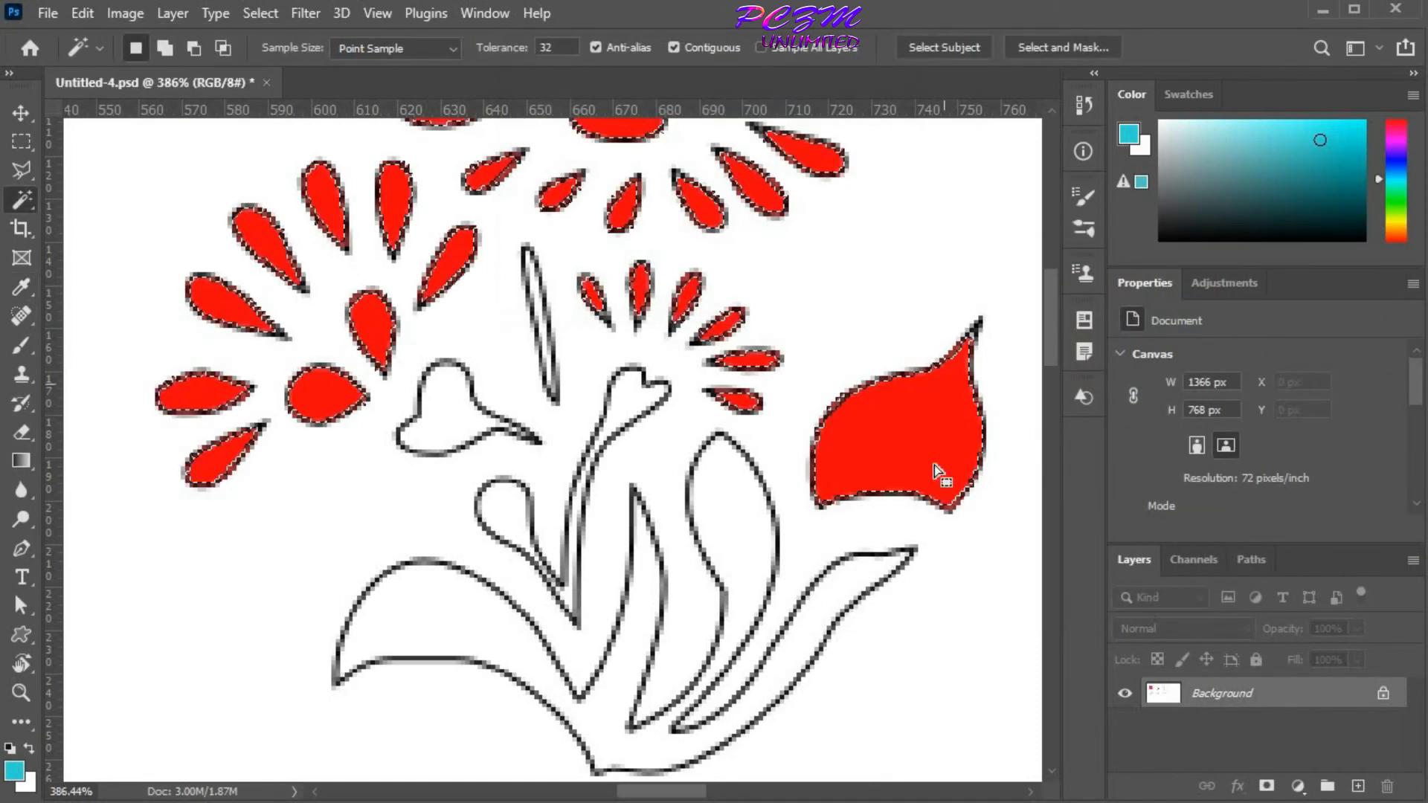
Select the leaves, stems and small green parts of the upper right bouquet with the Magic Wand.
scroll(483, 543, "down", 1)
left_click(451, 391)
left_click(630, 377, "shift")
left_click(510, 487, "shift")
left_click(484, 599, "shift")
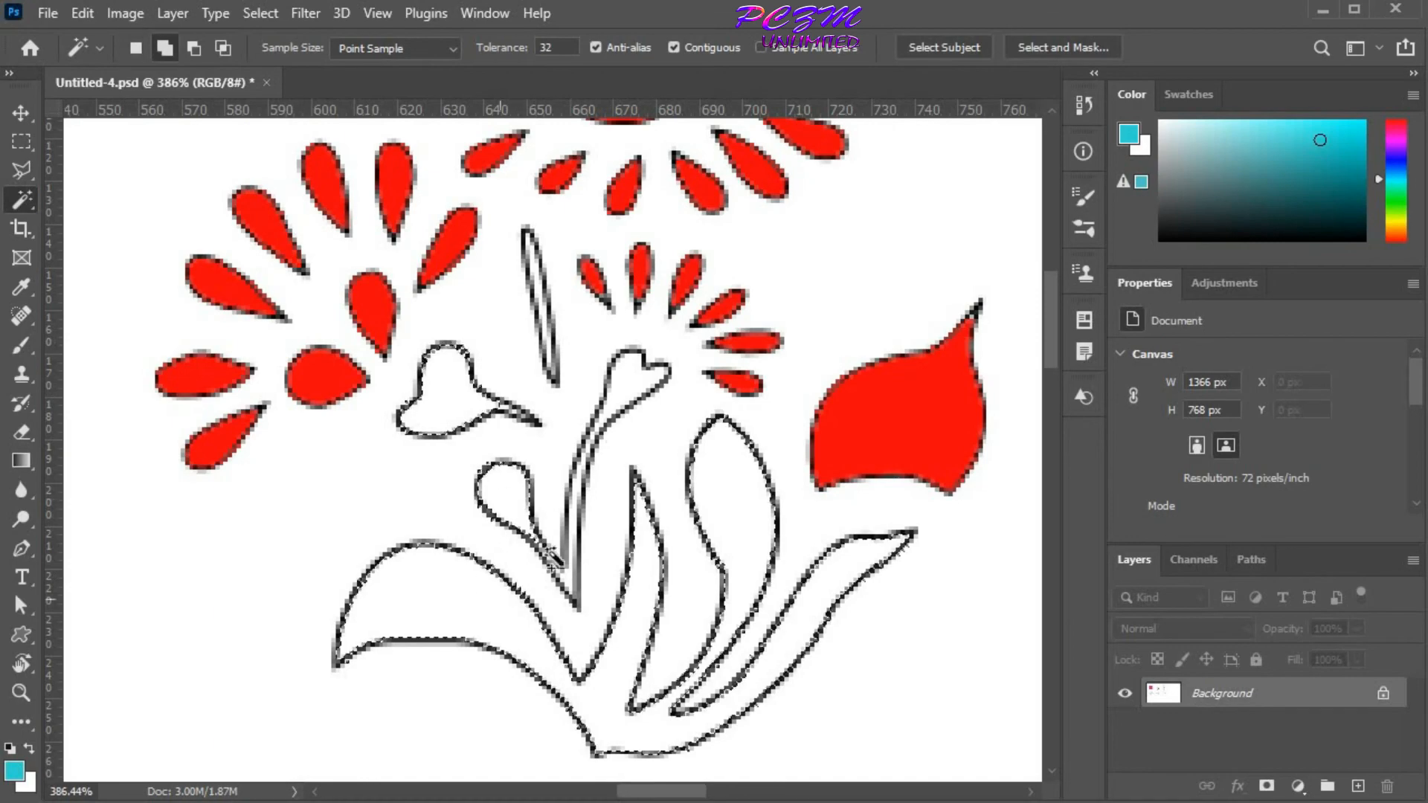
scroll(584, 462, "up", 3)
scroll(588, 462, "down", 5)
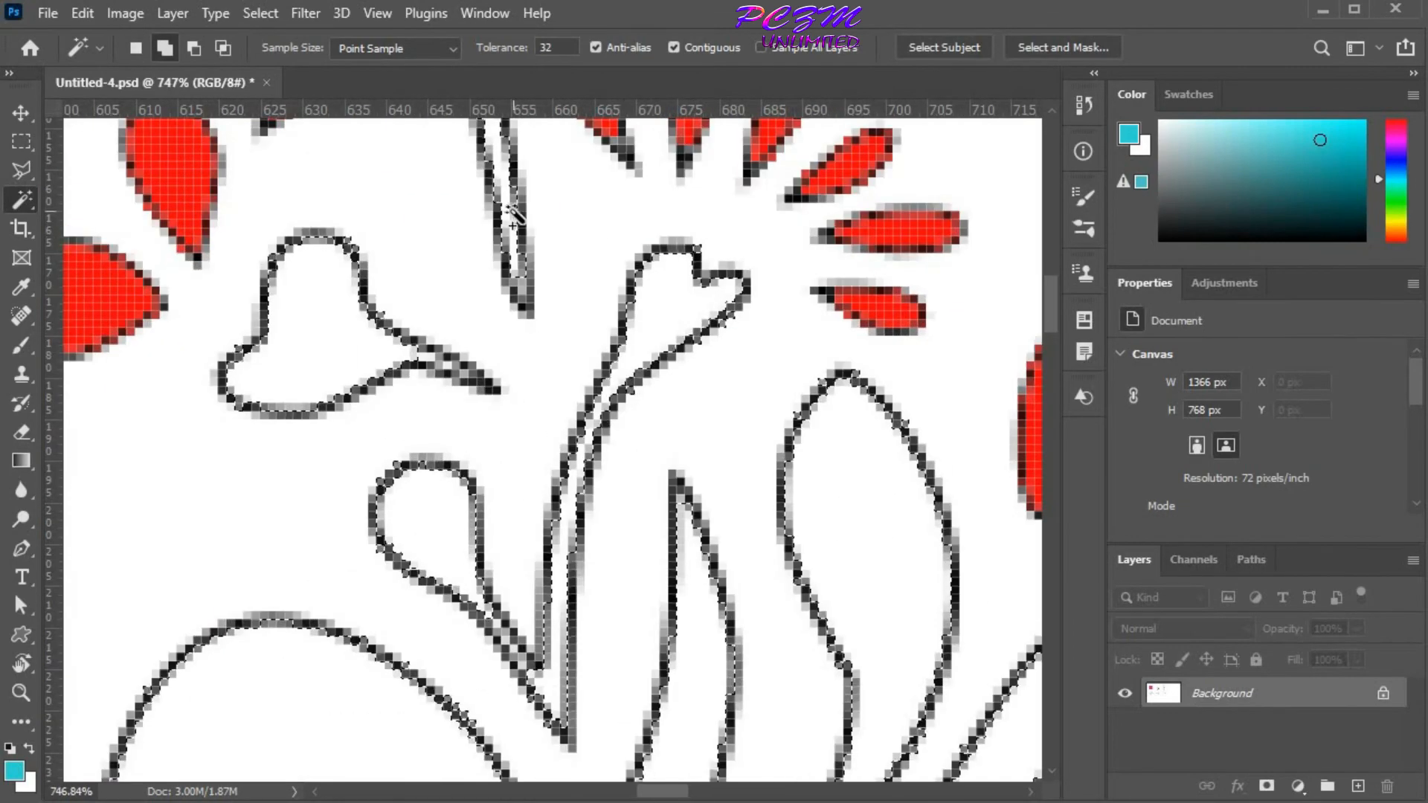
Fill the selected bouquet leaves and stems with a medium green custom color, and clear the selection.
left_click(94, 21)
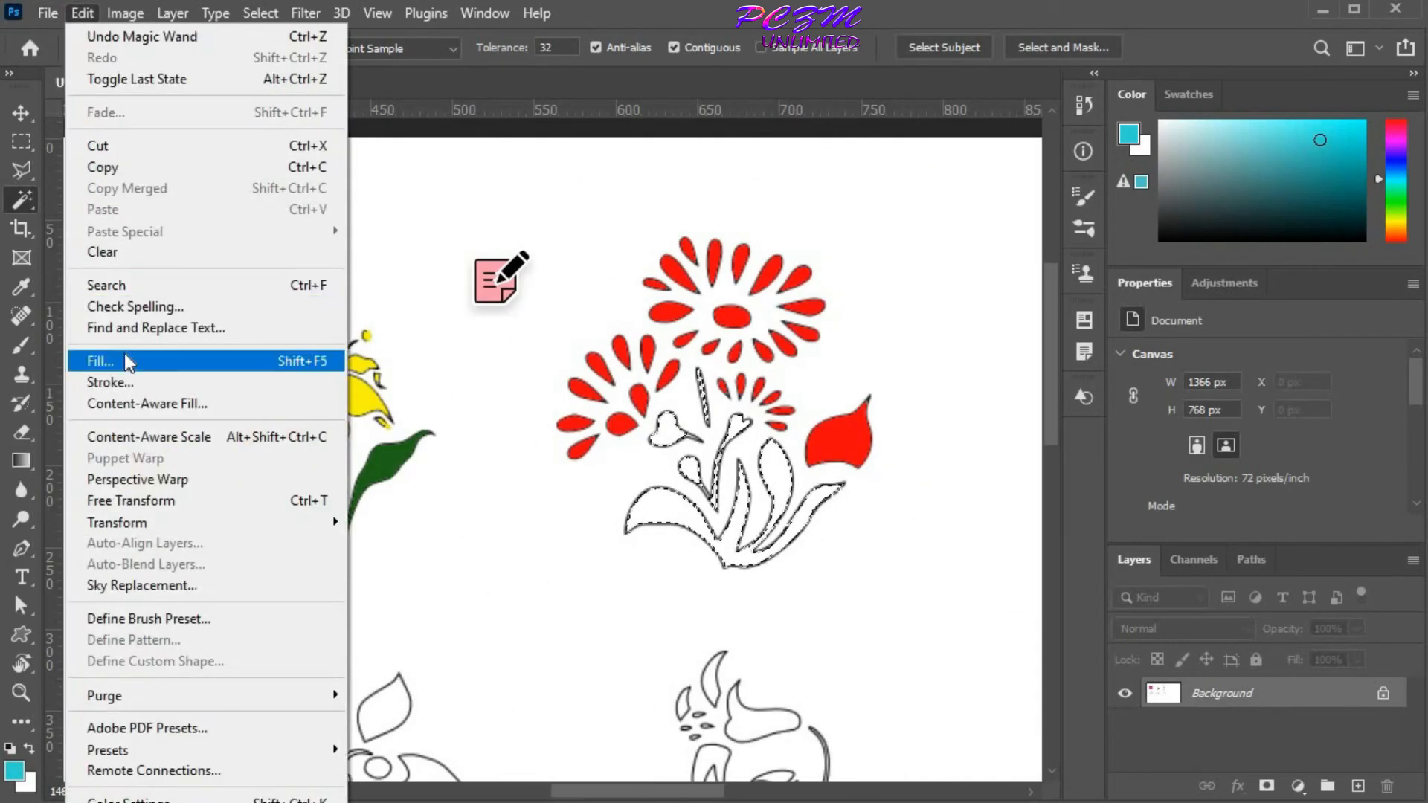
left_click(69, 360)
left_click(702, 96)
left_click(699, 96)
left_click(1139, 431)
mouse_move(1054, 357)
left_mouse_down()
mouse_move(1042, 326)
mouse_move(1014, 363)
left_mouse_up()
left_click_drag(1154, 430, 1154, 414)
left_click(1333, 224)
key("Return")
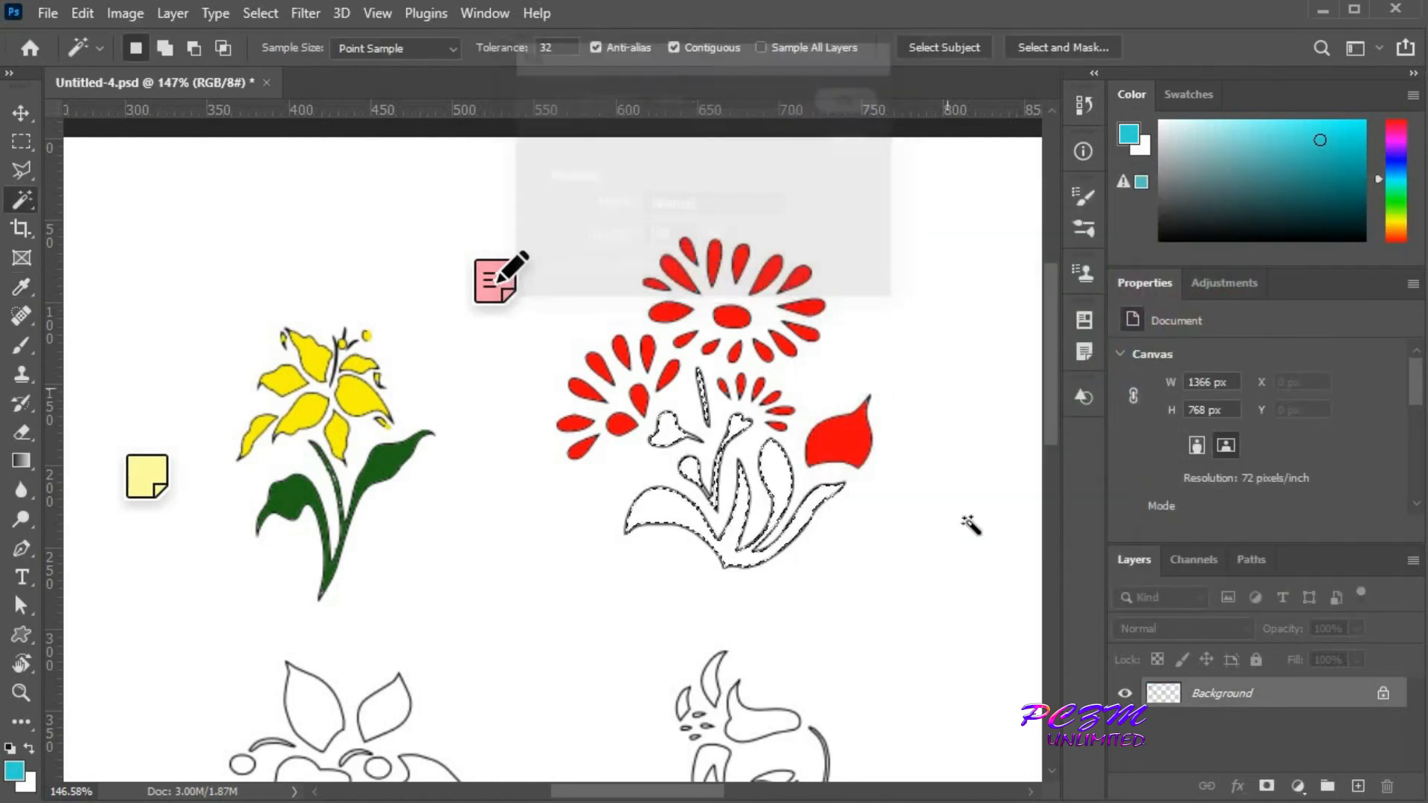
key("ctrl+d")
scroll(848, 565, "down", 6)
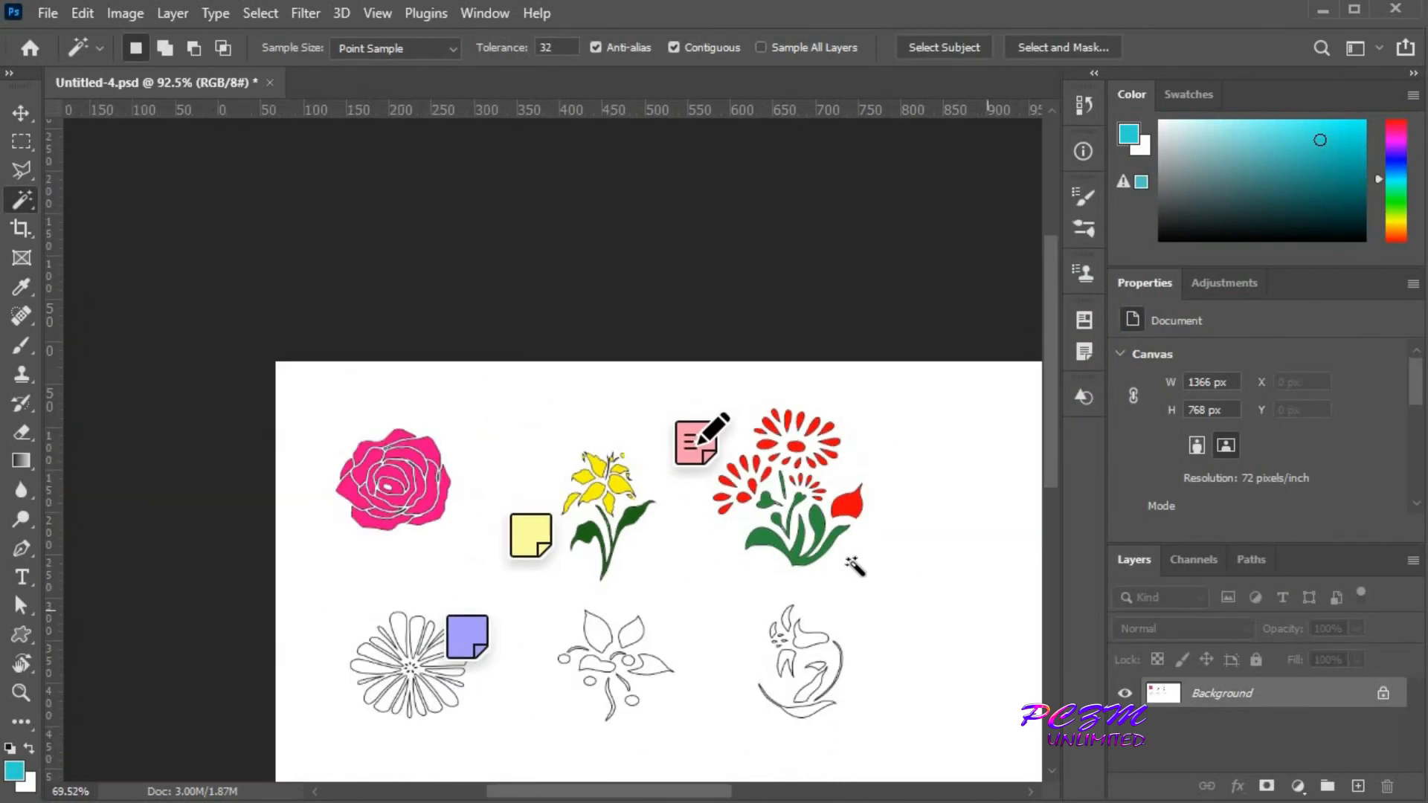
Switch to the Note tool and move the purple note away from the daisy.
scroll(292, 519, "up", 6)
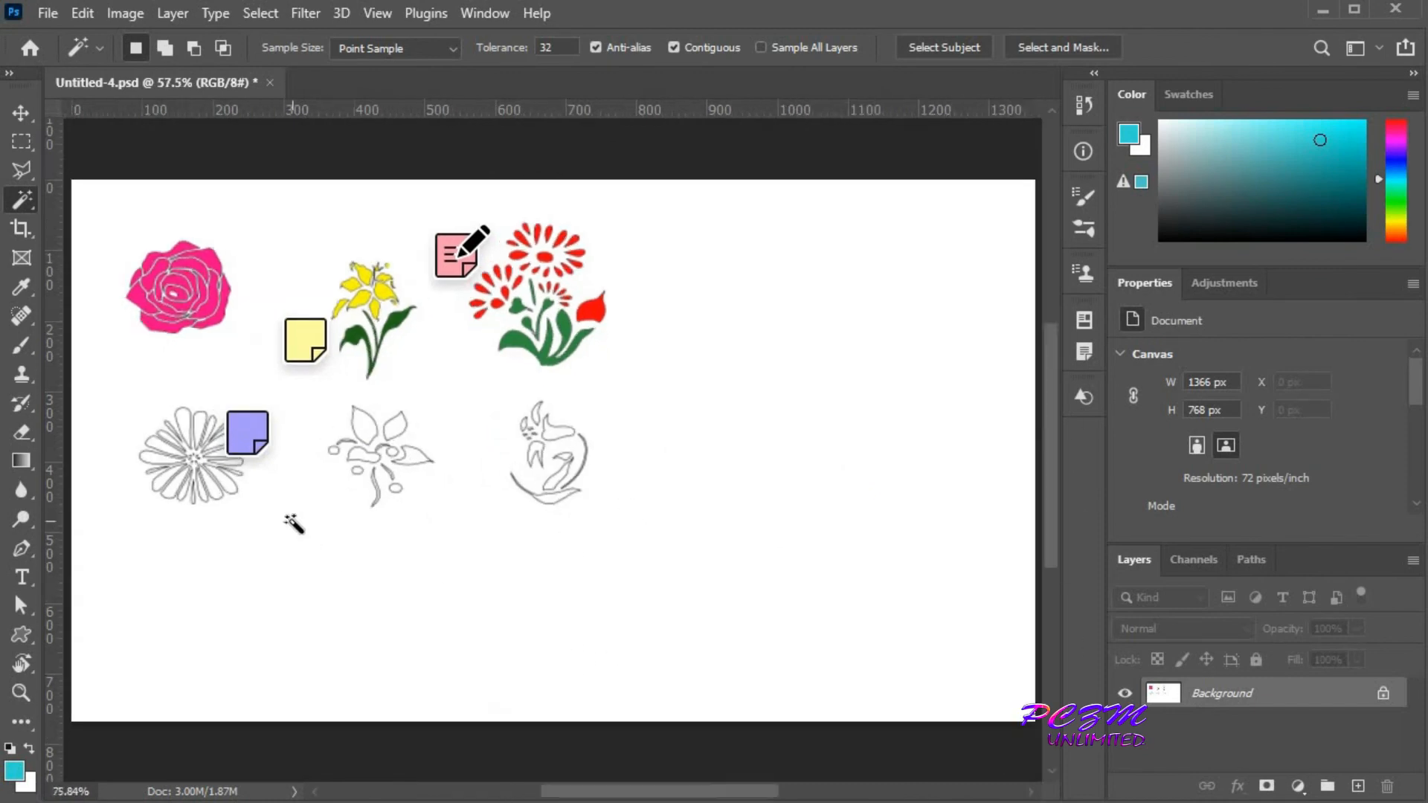
left_click_drag(567, 794, 496, 795)
right_click(14, 292)
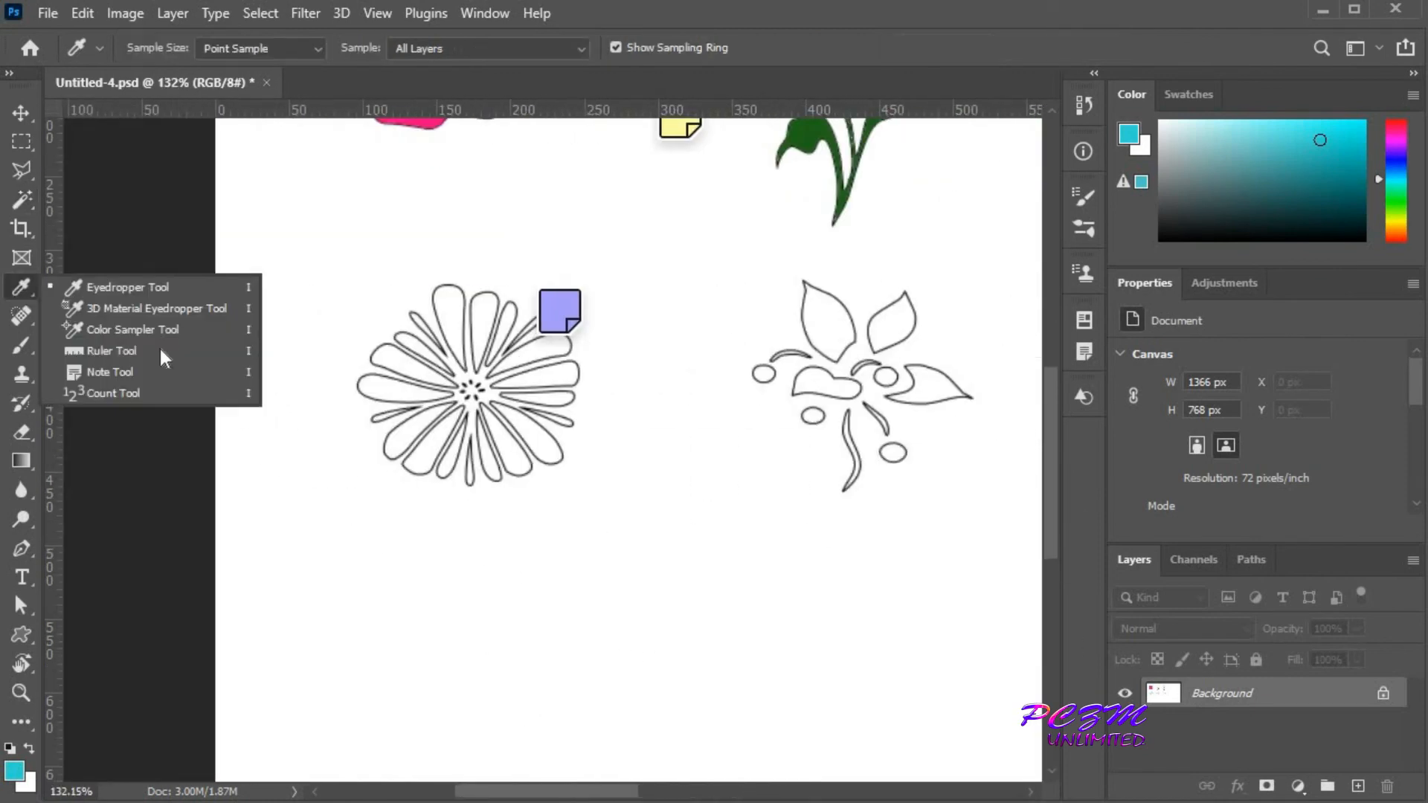
left_click(137, 372)
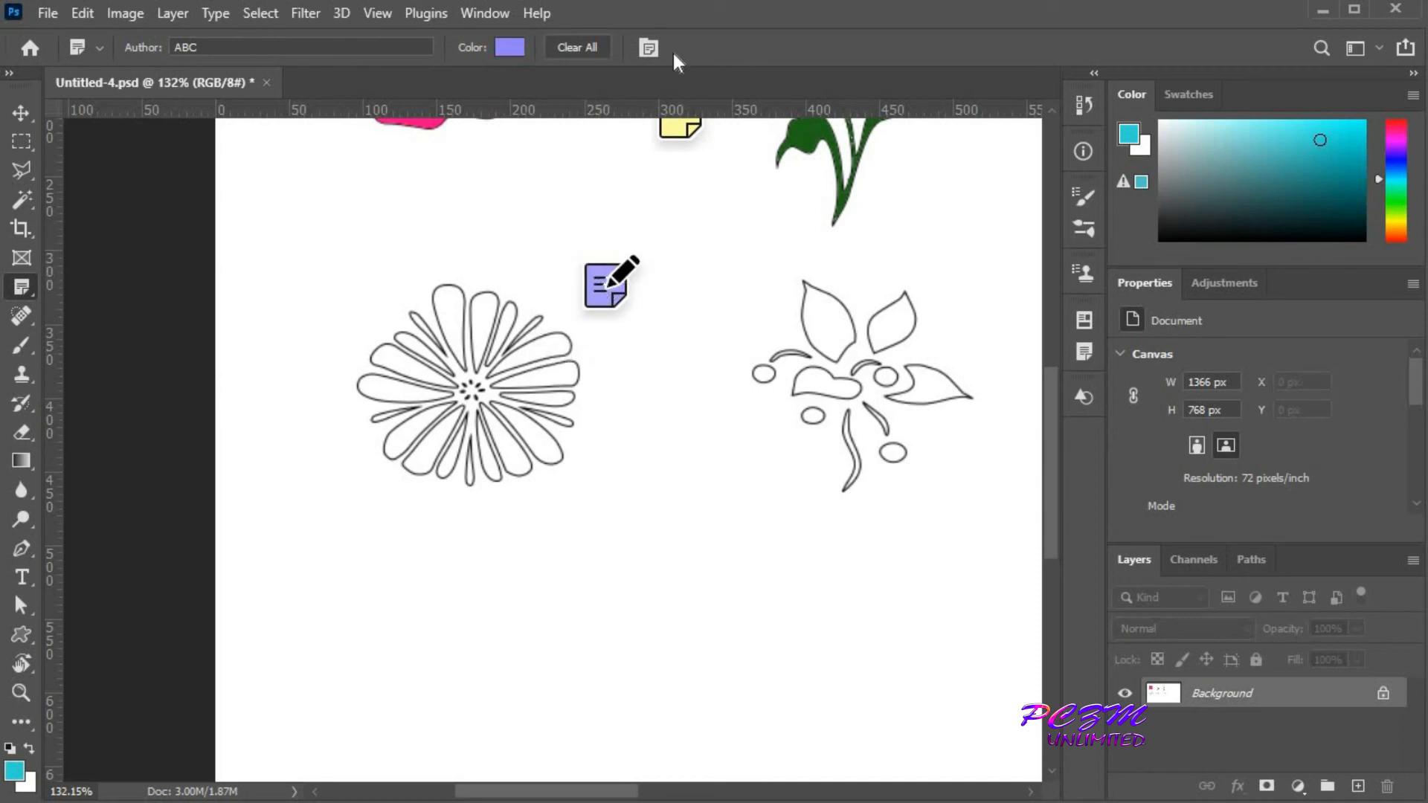
Open the purple note to read its instruction, and select all the daisy's petals with the Magic Wand.
left_click(649, 47)
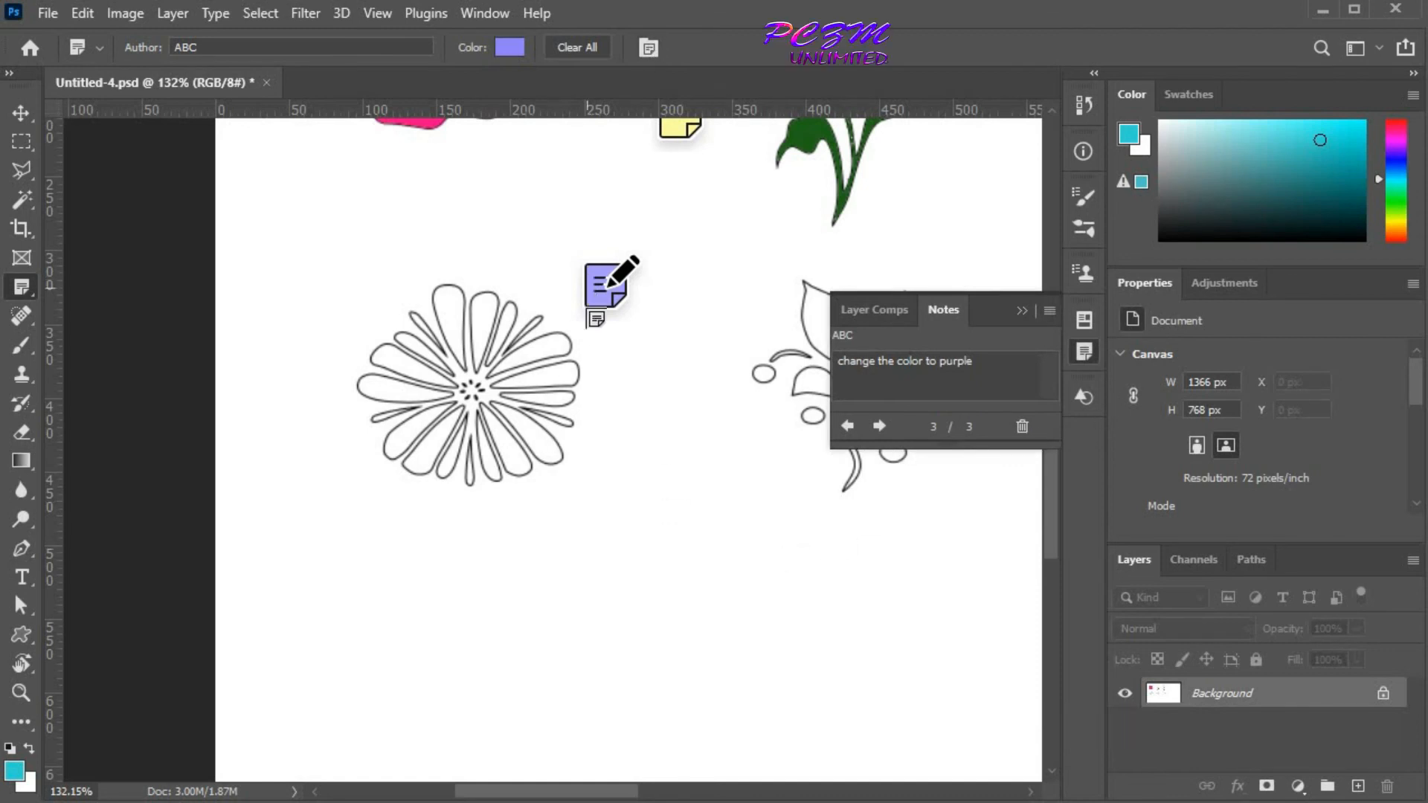
scroll(535, 414, "up", 3)
key("w")
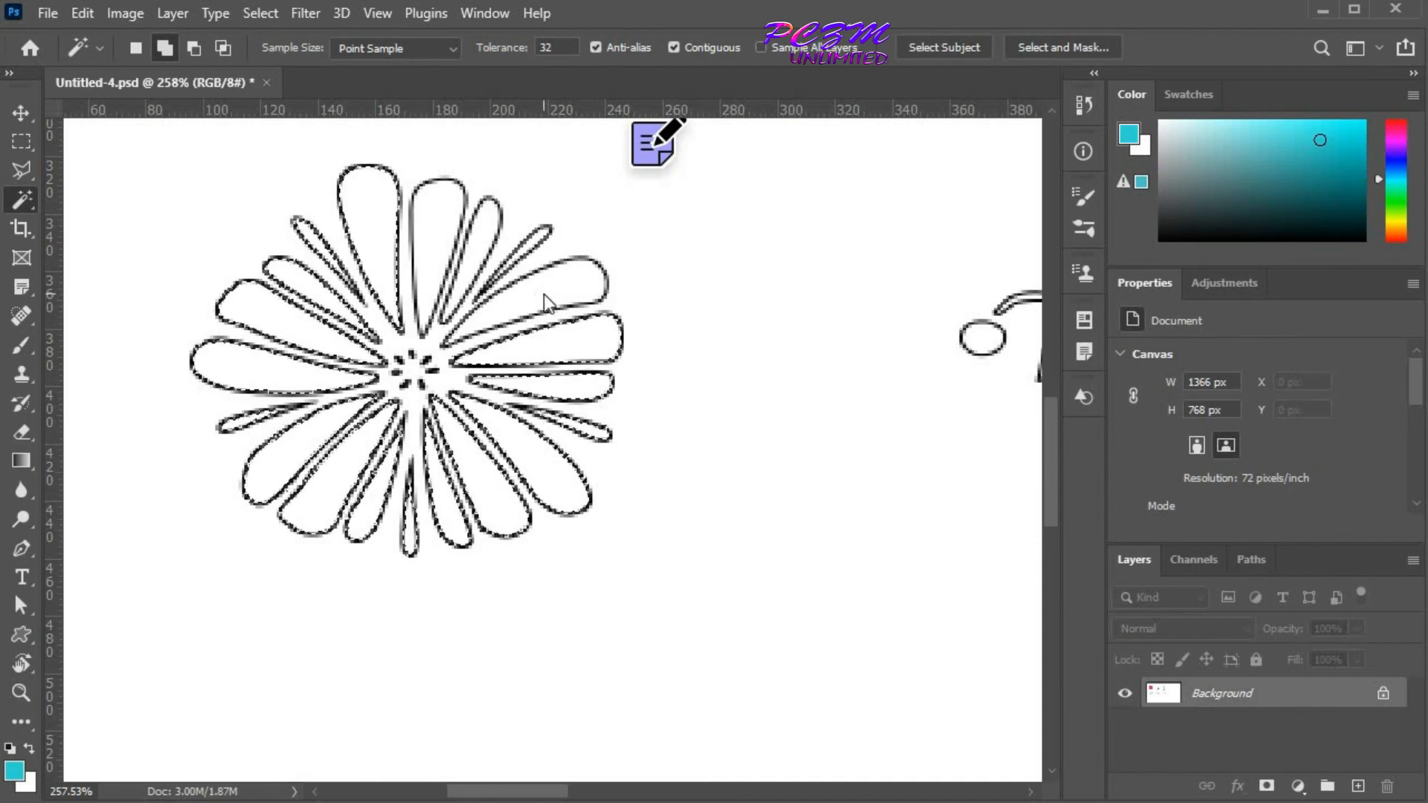
key("ctrl+d")
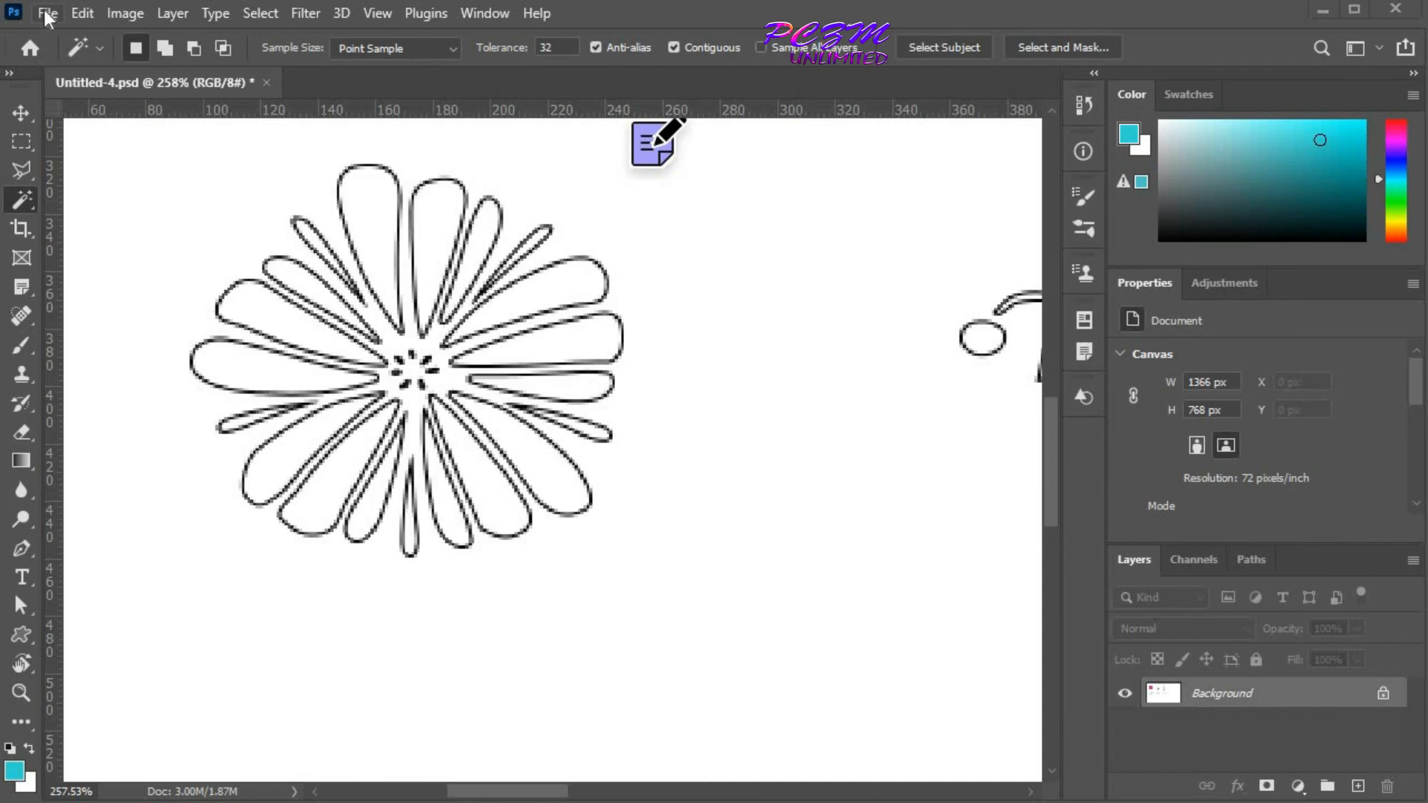
key("ctrl+z")
Fill the selected daisy petals with bright purple at 100% opacity, using a custom fill color.
left_click(82, 13)
left_click(104, 271)
left_click(717, 97)
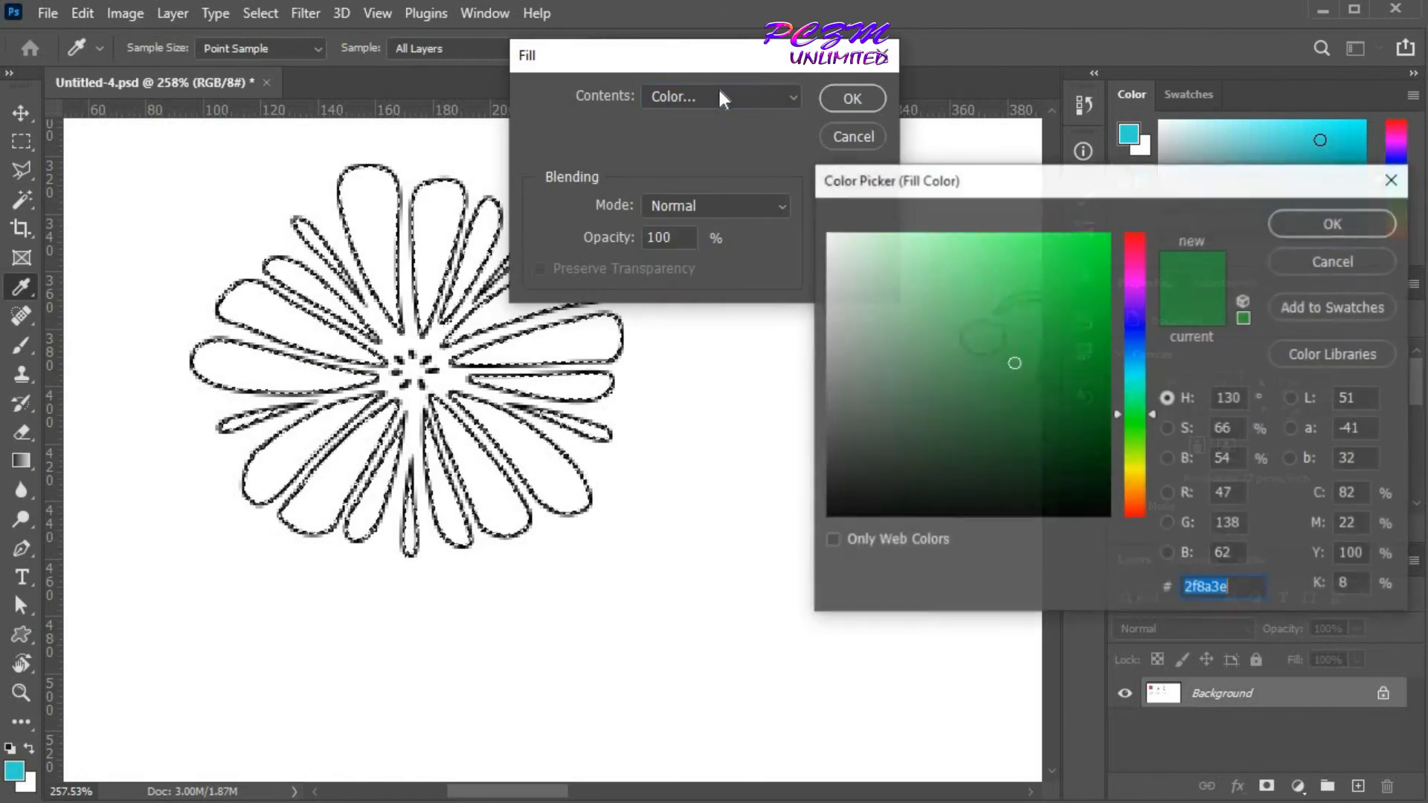
left_click(1135, 287)
key("Return")
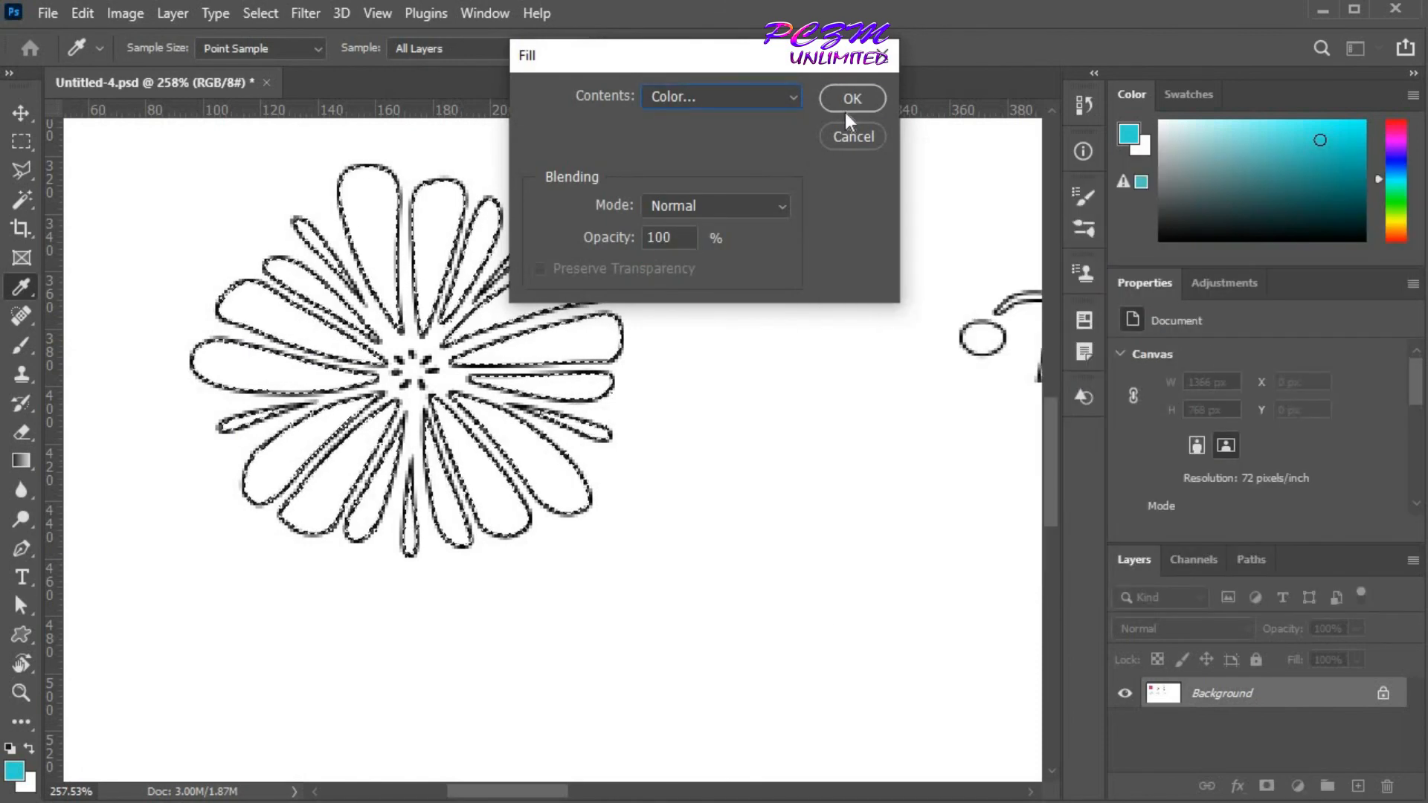
left_click(851, 99)
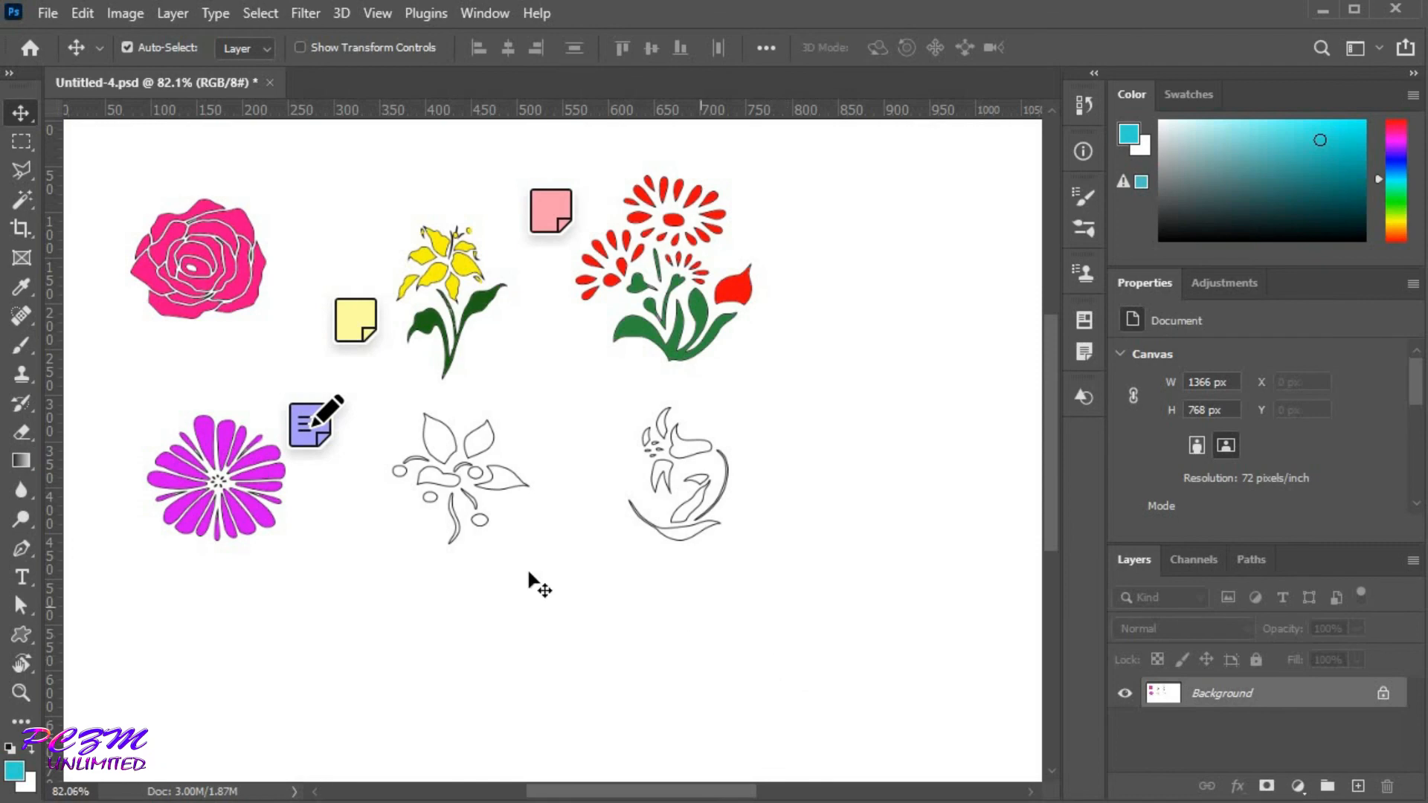
Switch to the Note tool and bring up the display options for showing or hiding notes on the canvas.
key("i")
left_click(377, 13)
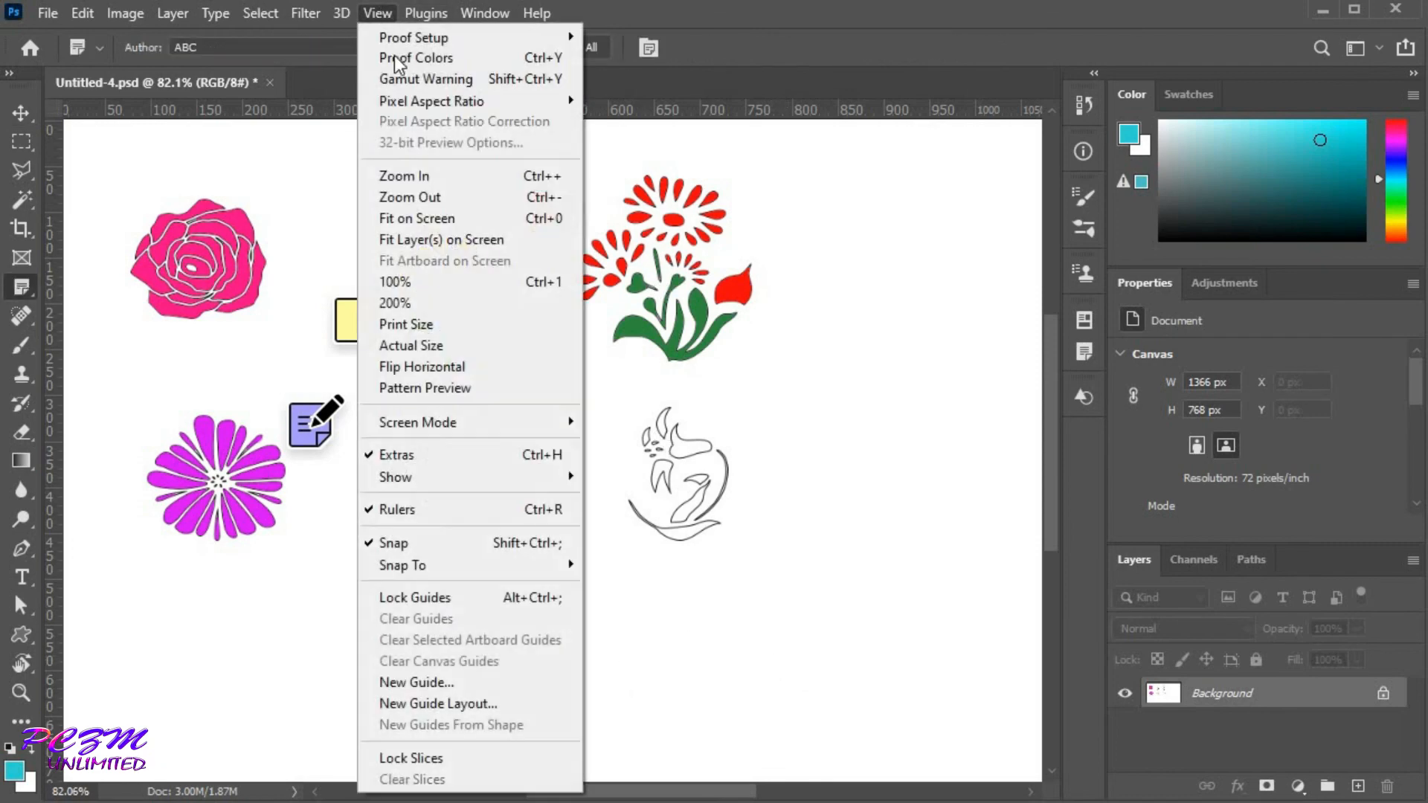
mouse_move(476, 474)
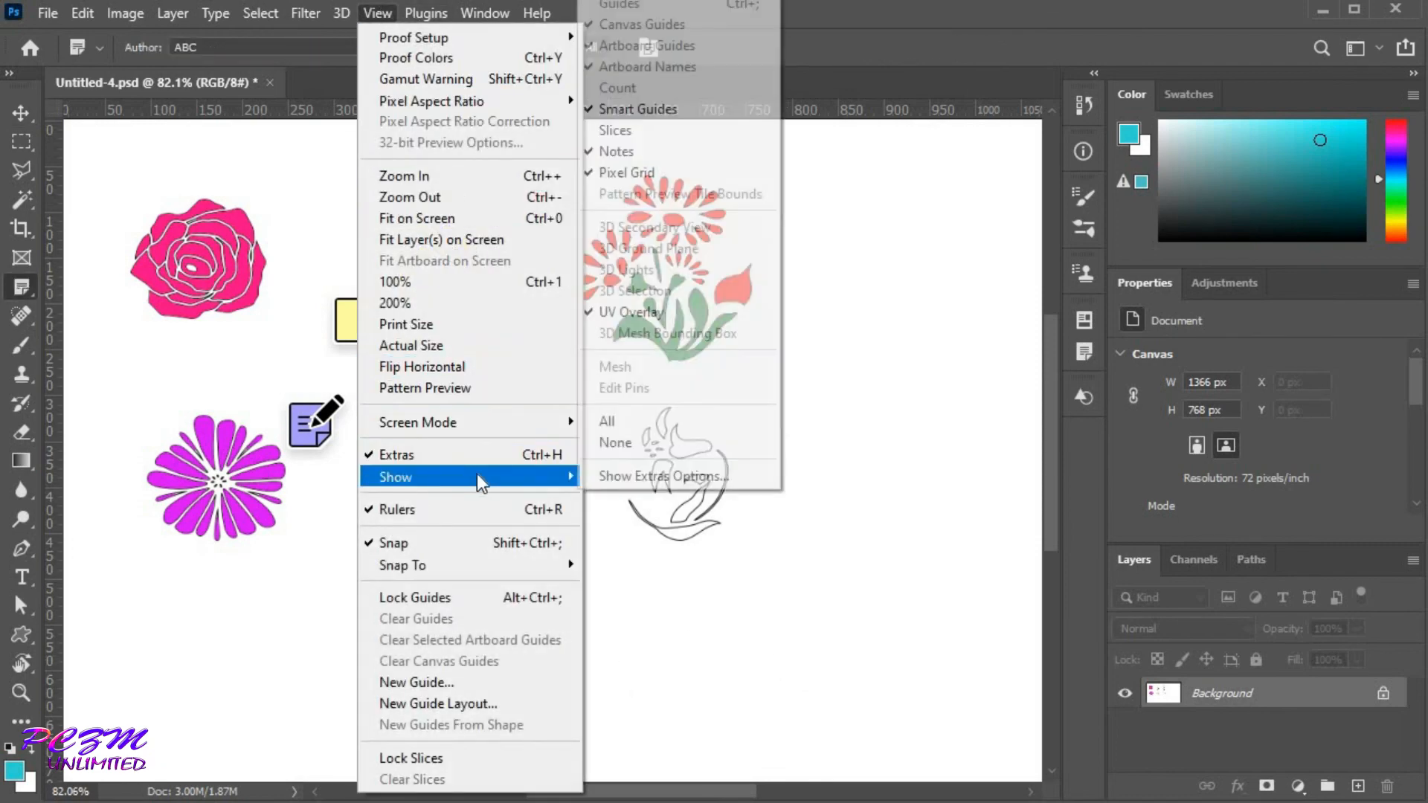